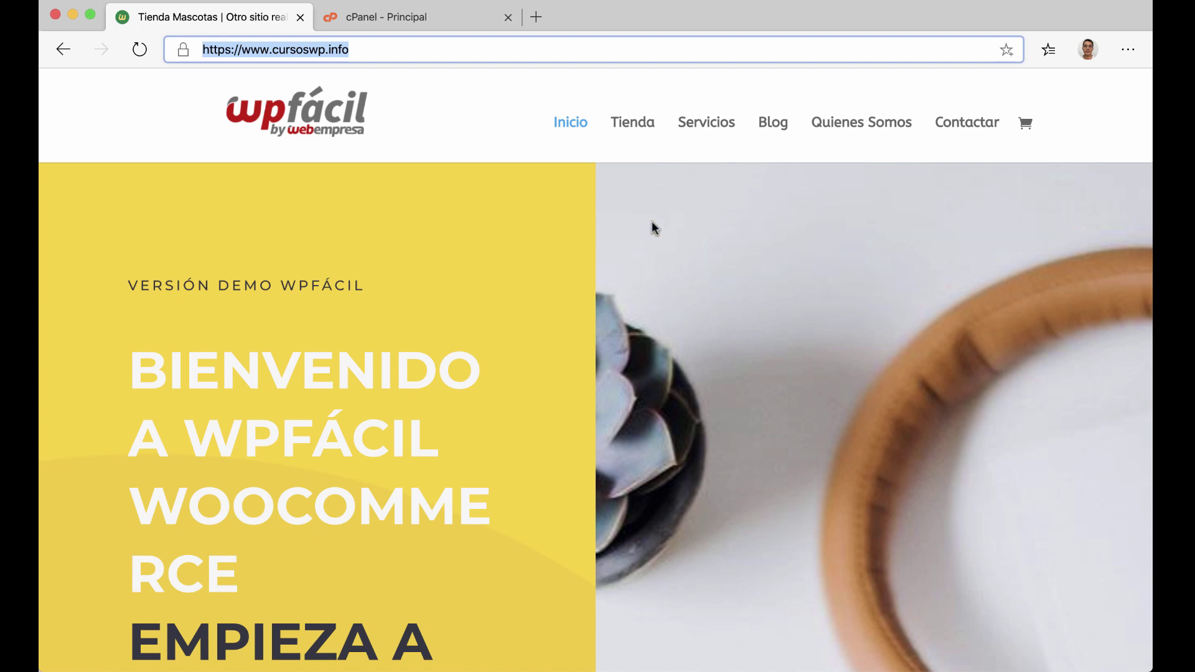
pyautogui.scroll(-5, 479, 177)
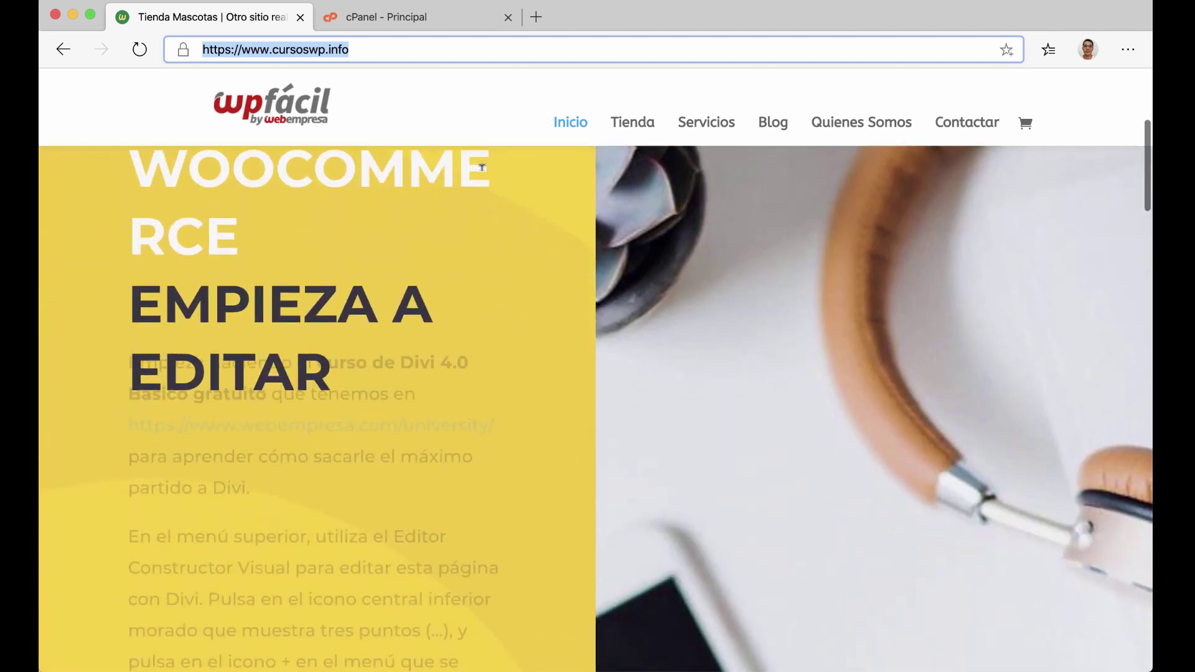
pyautogui.scroll(6, 483, 176)
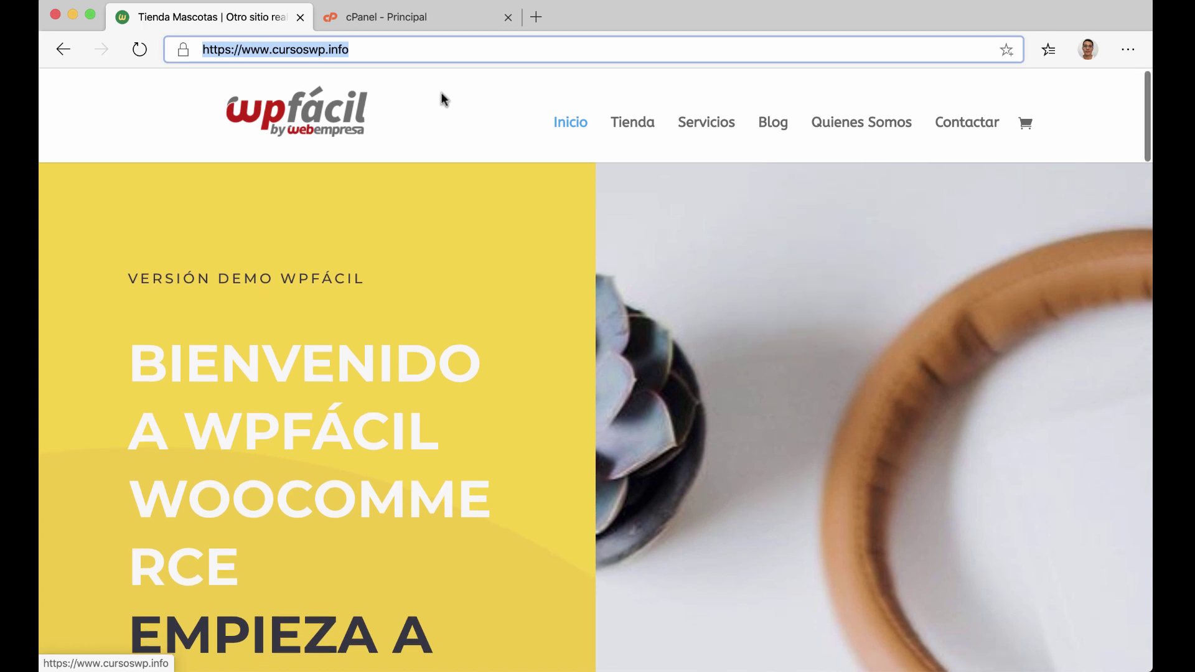
# Switch to cPanel and check the Aplicaciones Webempresa start page down to the installed applications, returning to the main page
pyautogui.click(408, 19)
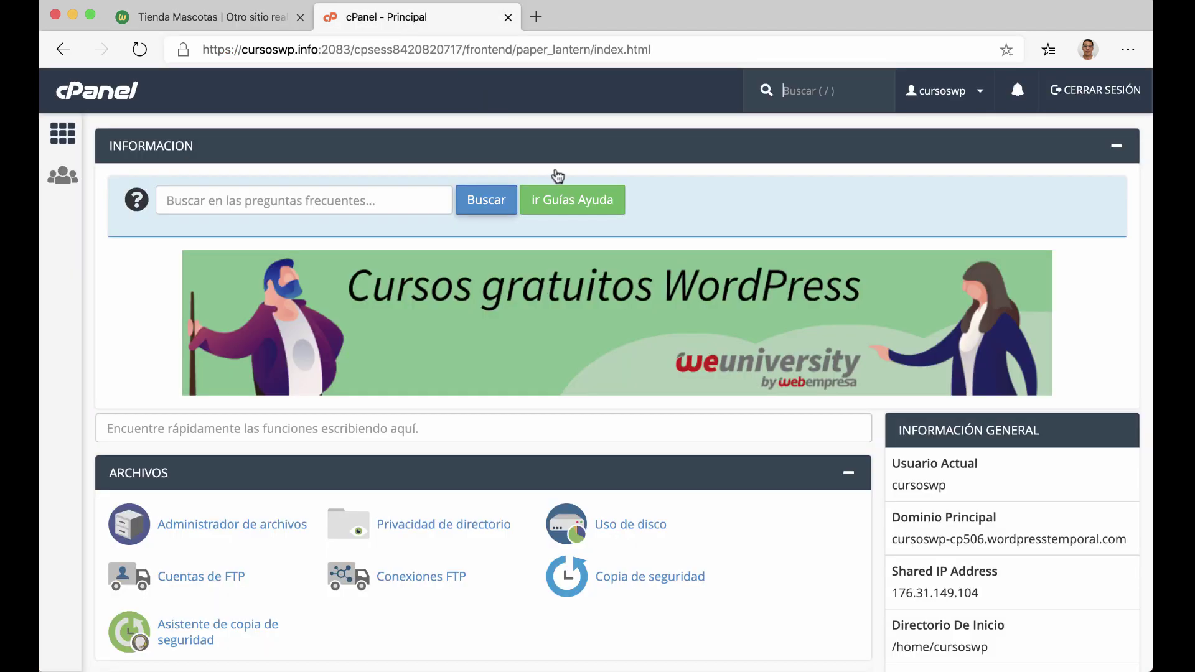
pyautogui.scroll(-3, 630, 260)
pyautogui.scroll(-3, 629, 261)
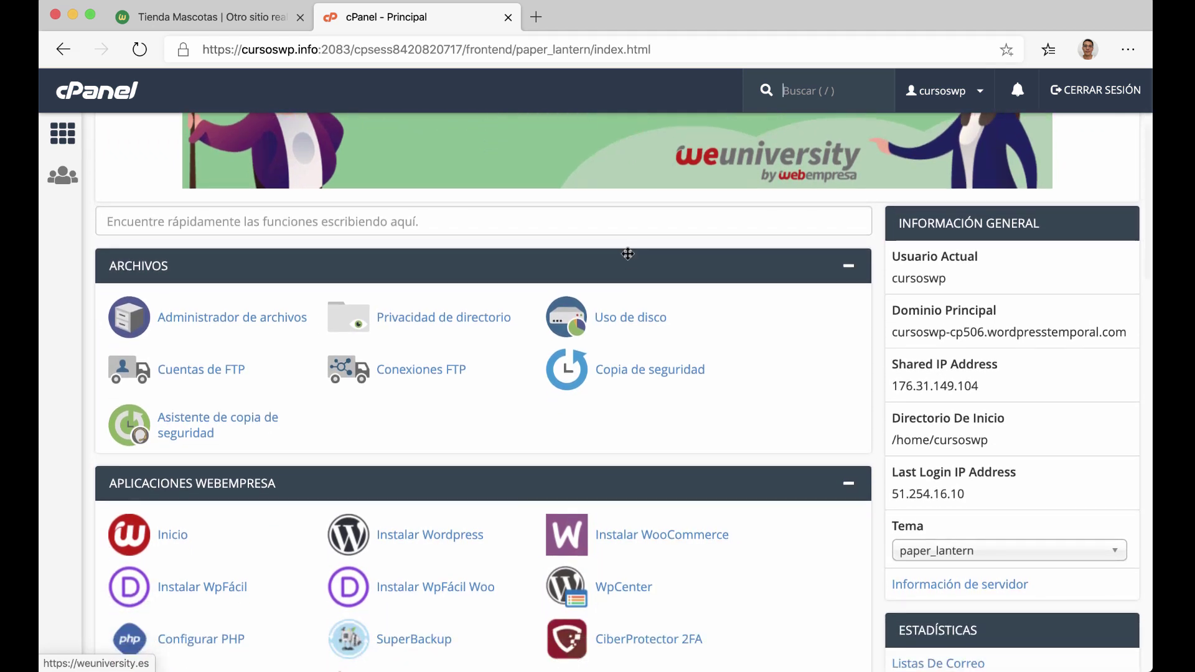
pyautogui.scroll(-2, 588, 263)
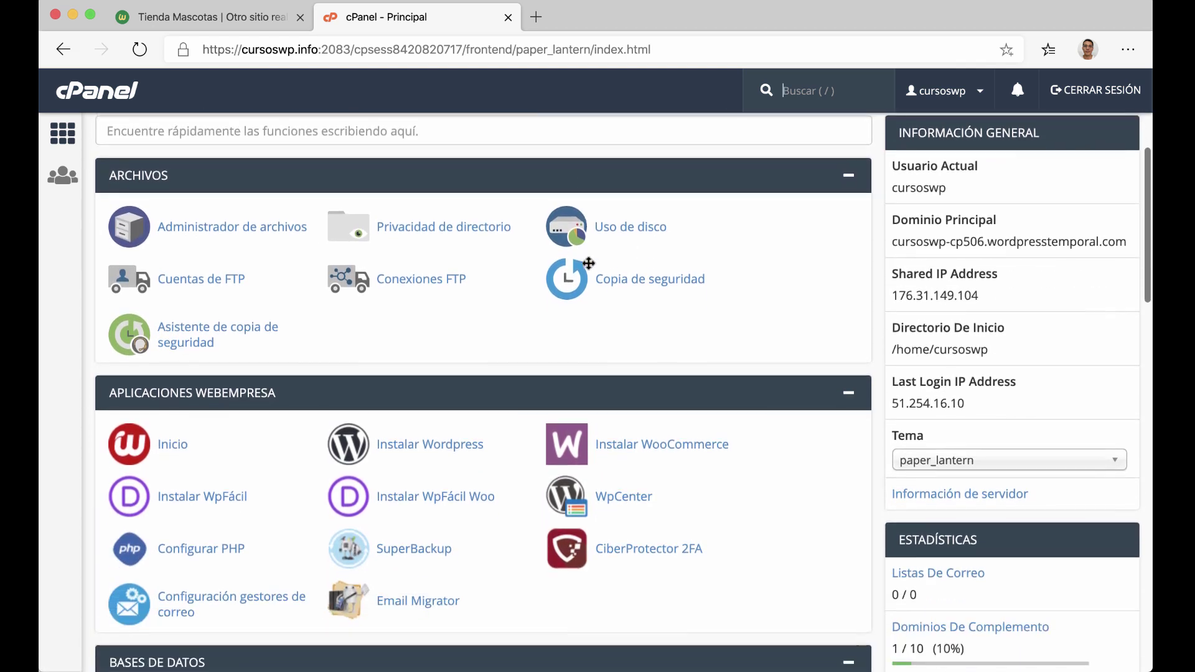
pyautogui.click(198, 437)
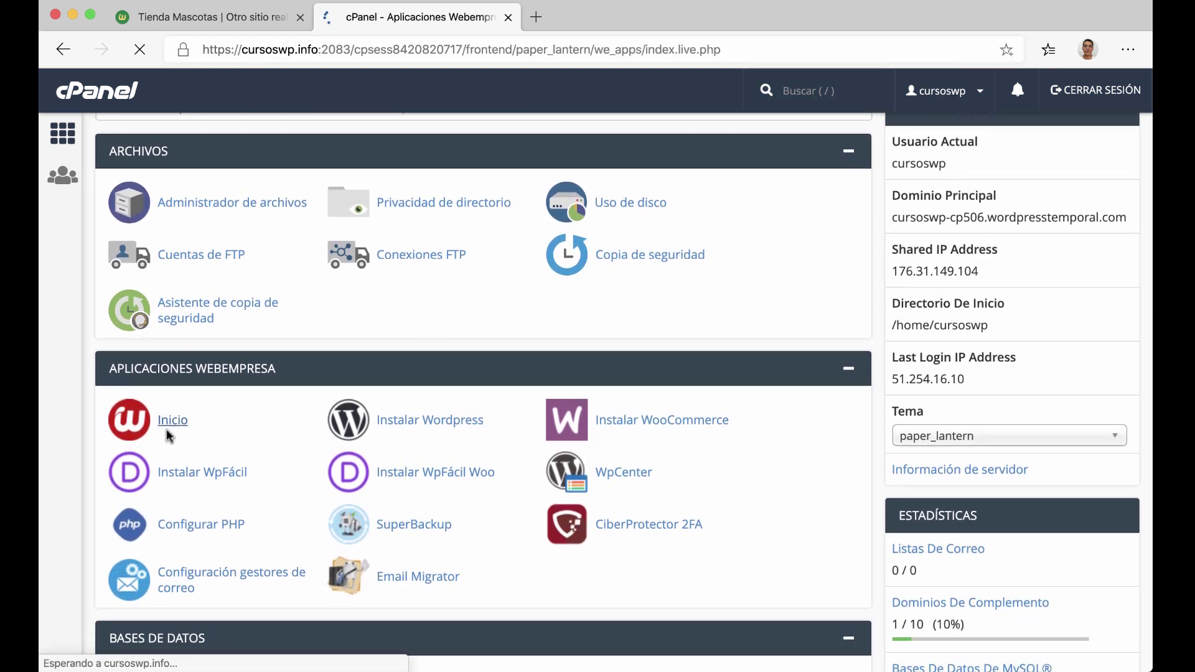
pyautogui.scroll(-5, 305, 412)
pyautogui.scroll(-8, 305, 412)
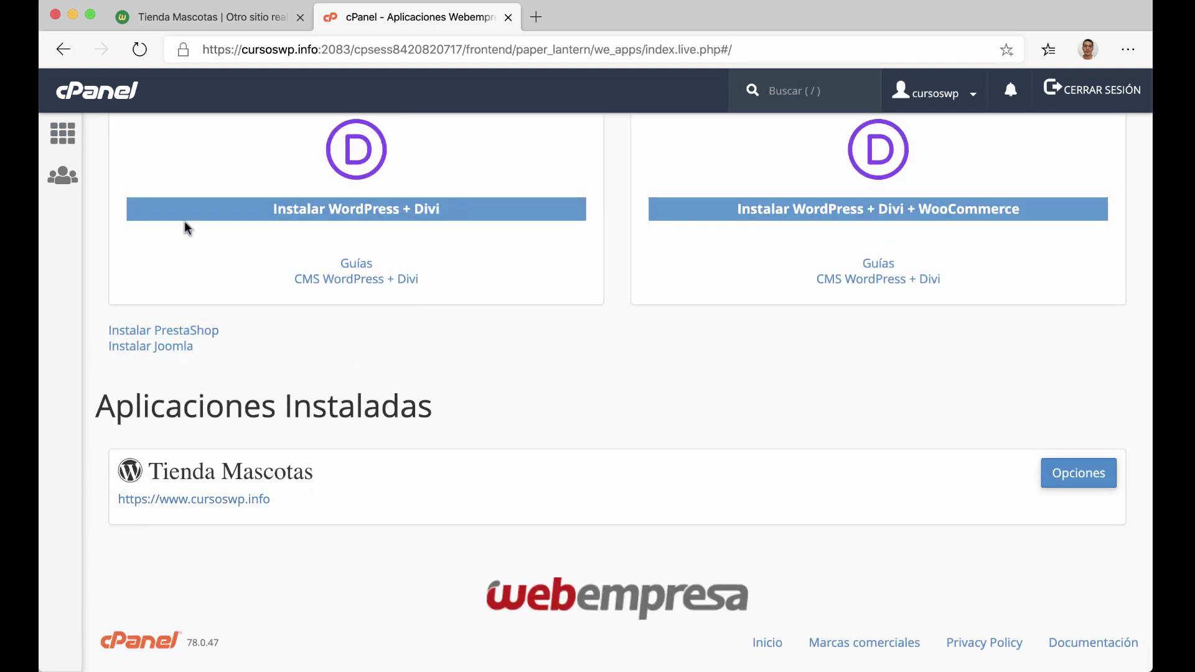
pyautogui.click(62, 51)
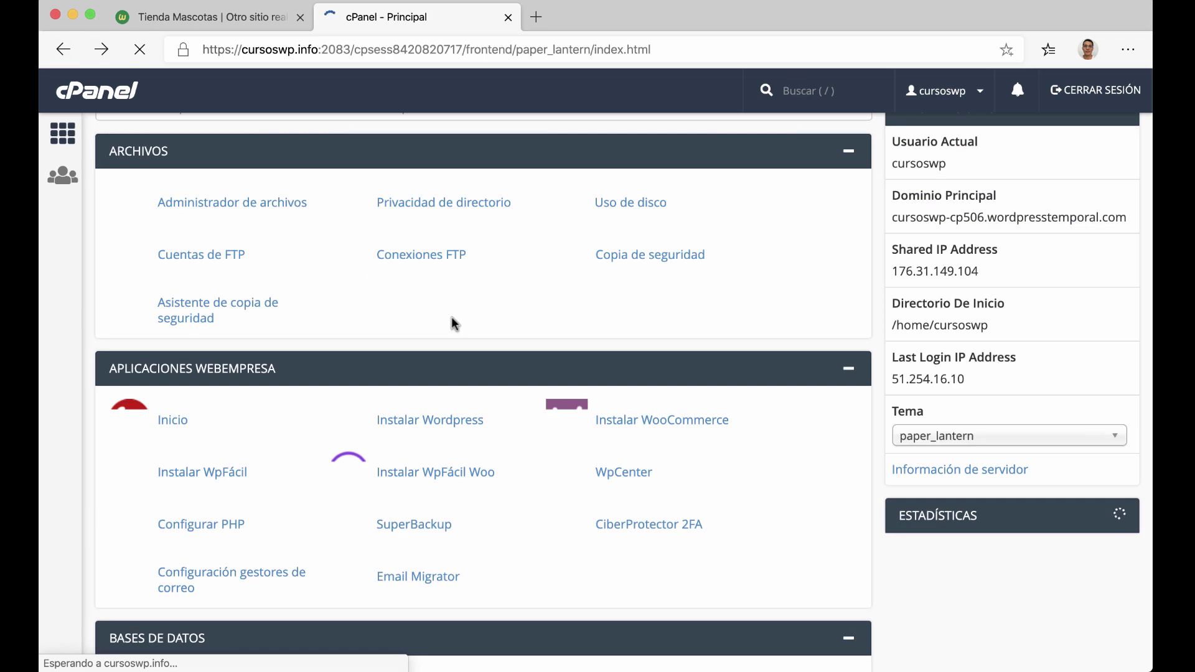
pyautogui.scroll(-3, 452, 319)
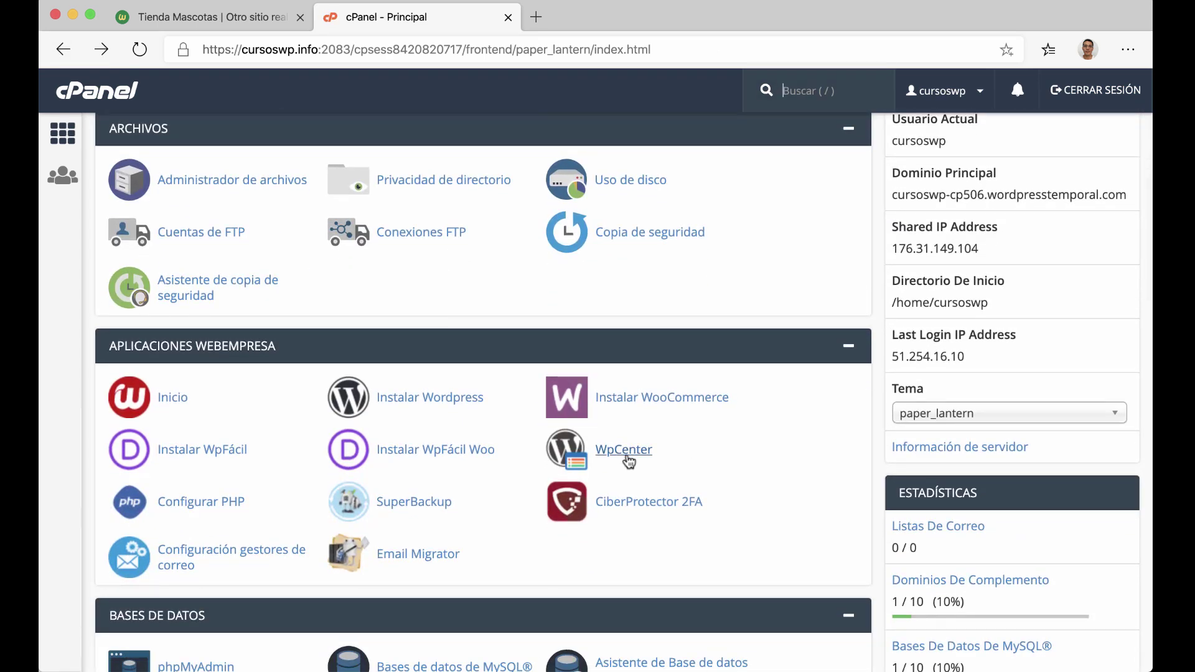
pyautogui.click(621, 456)
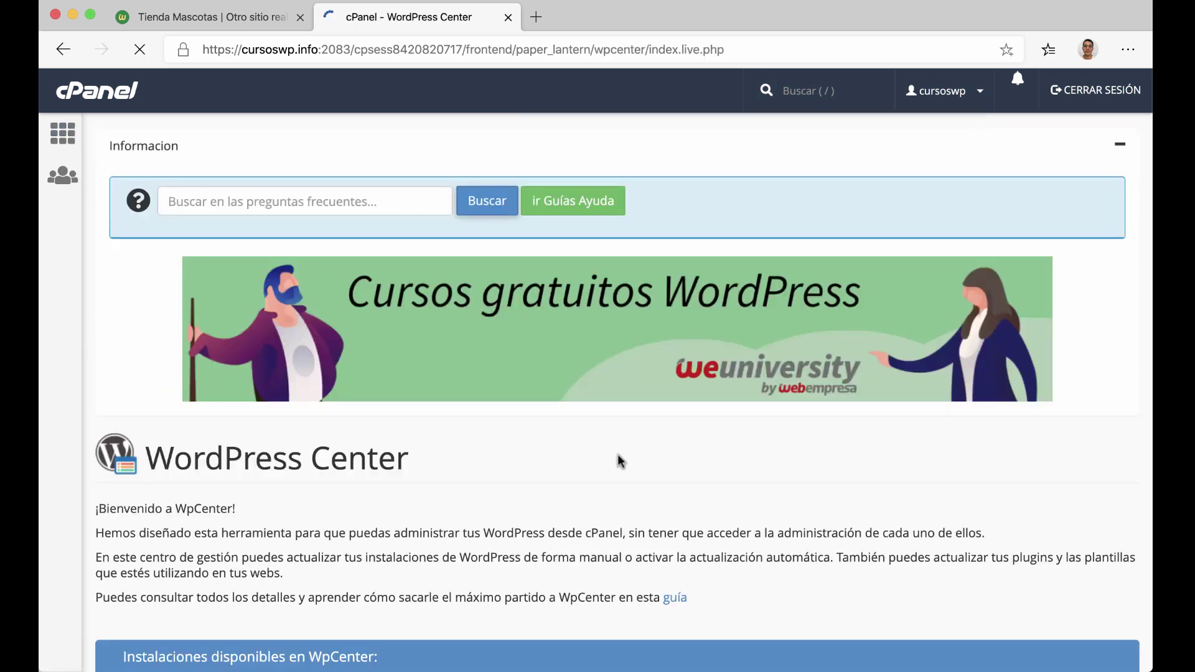
pyautogui.scroll(-5, 618, 456)
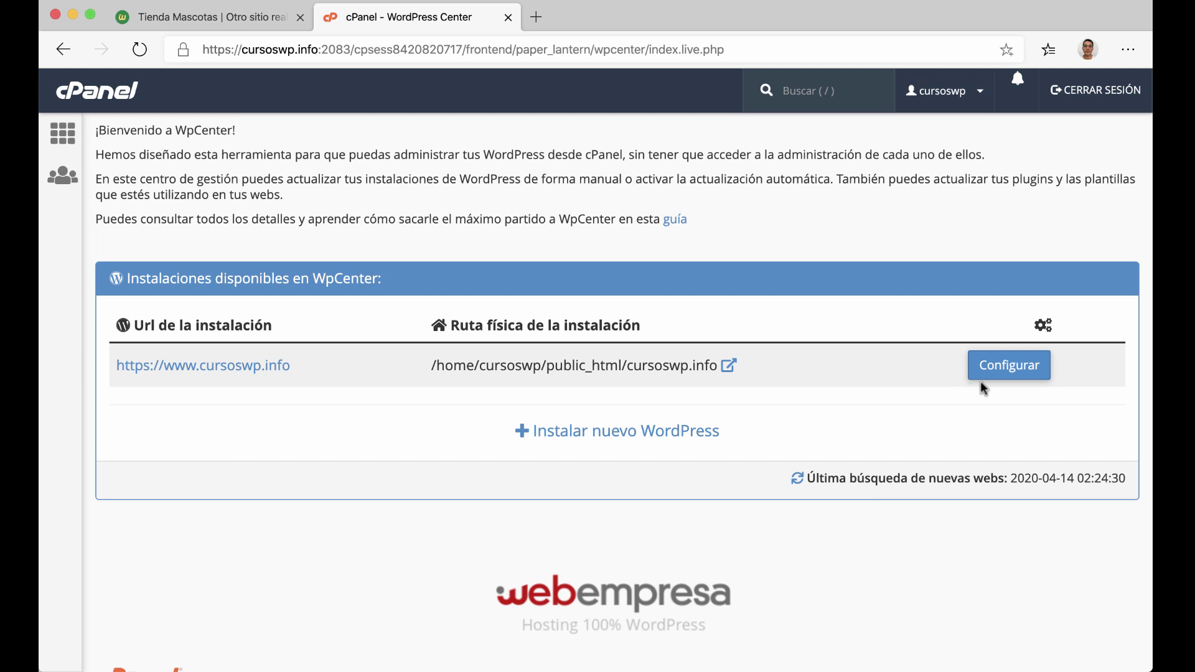
pyautogui.click(996, 376)
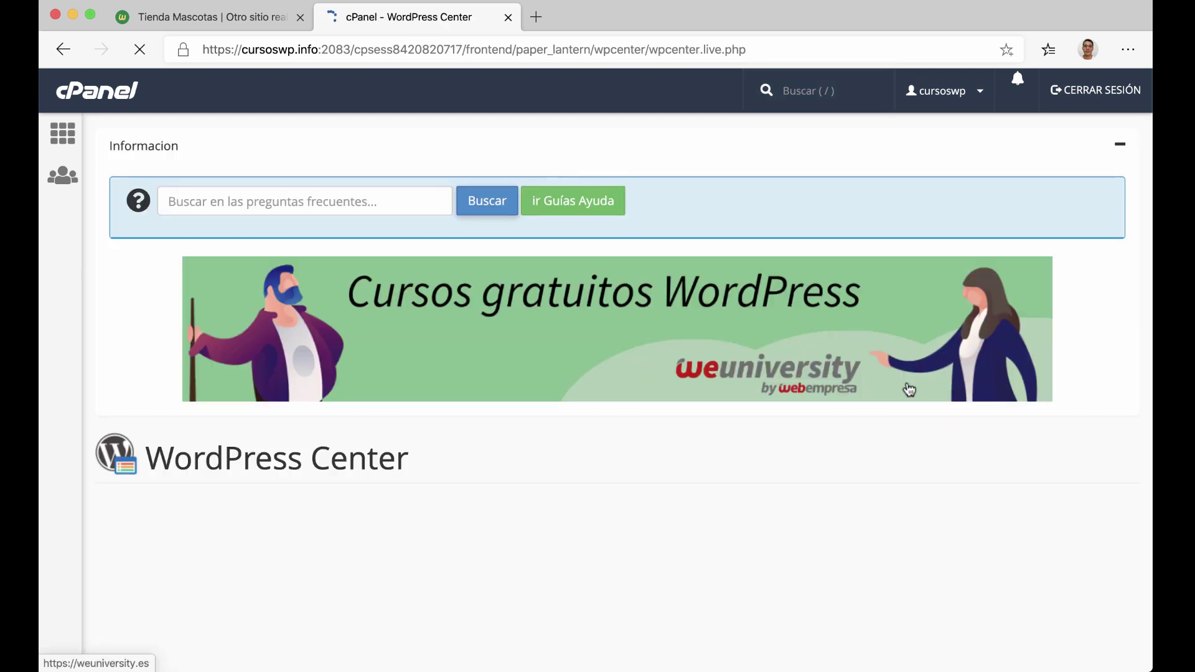
pyautogui.scroll(-3, 890, 449)
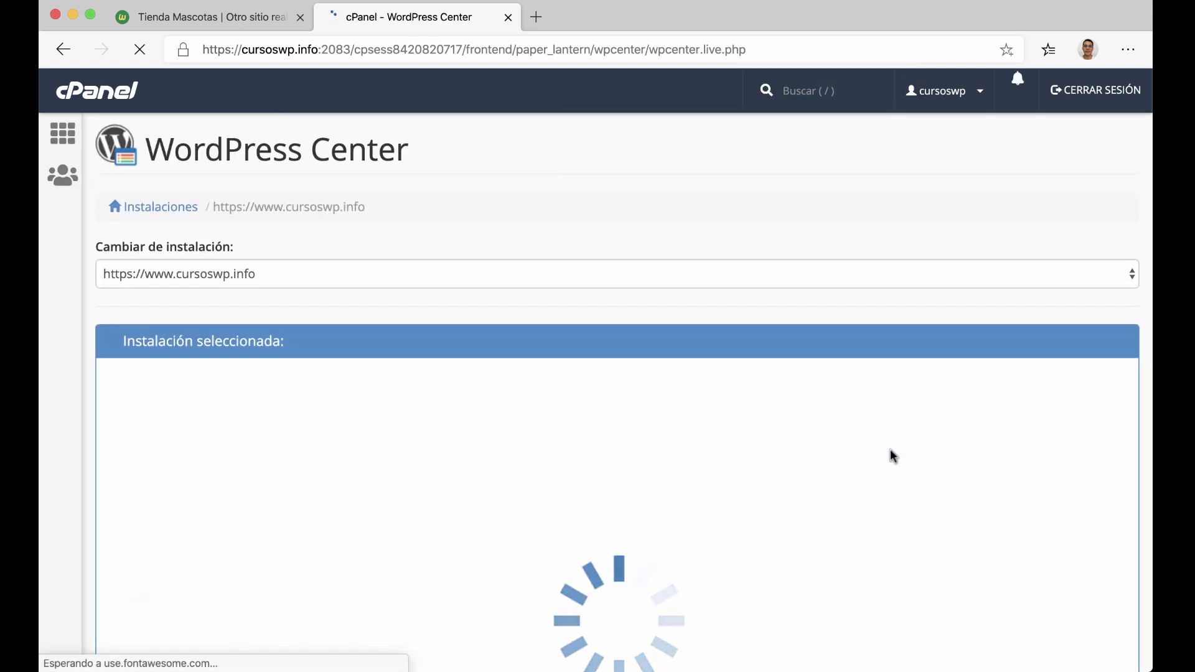
pyautogui.scroll(-4, 890, 455)
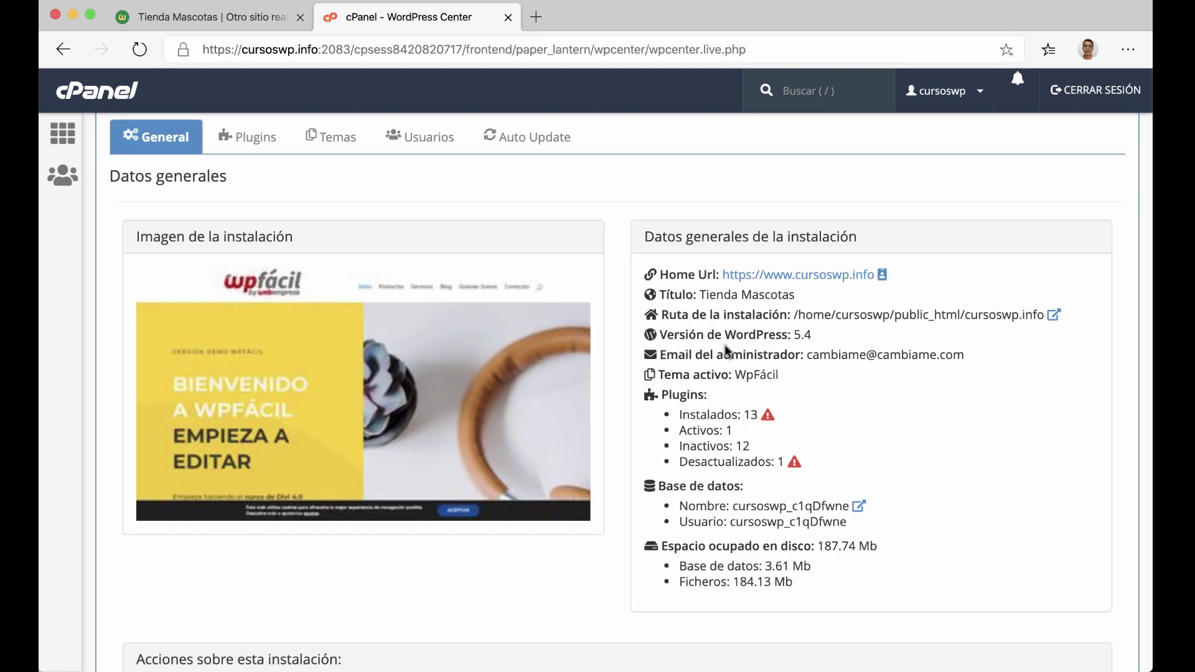
pyautogui.scroll(-1, 724, 344)
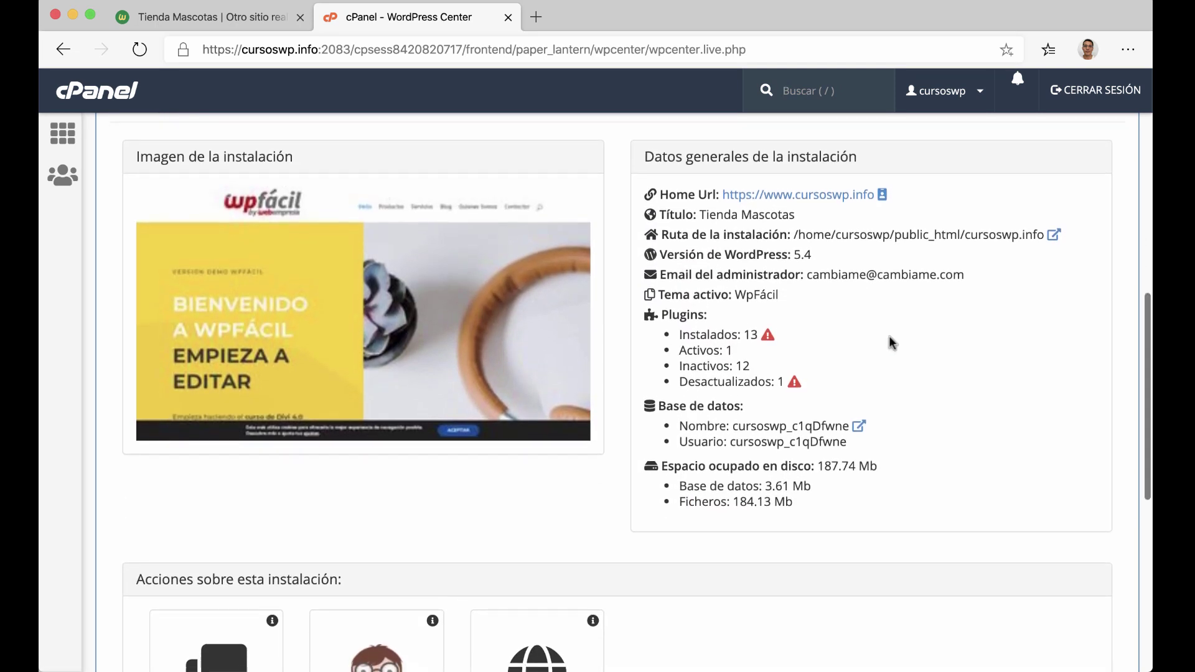
pyautogui.scroll(-3, 888, 336)
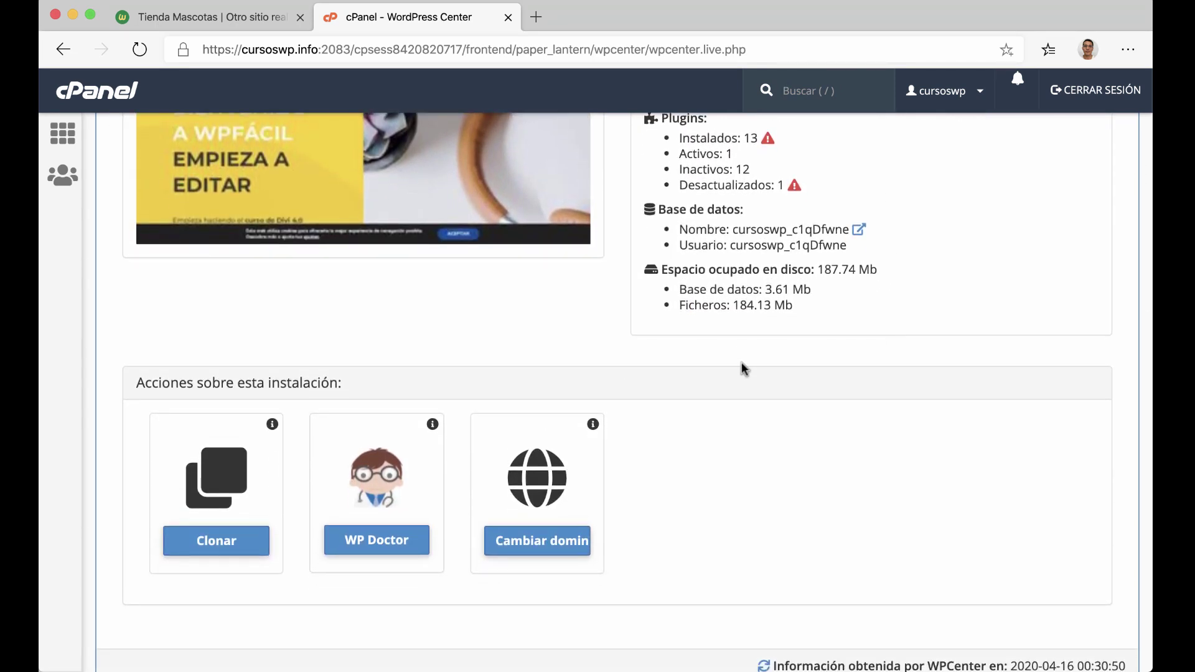
pyautogui.scroll(4, 280, 373)
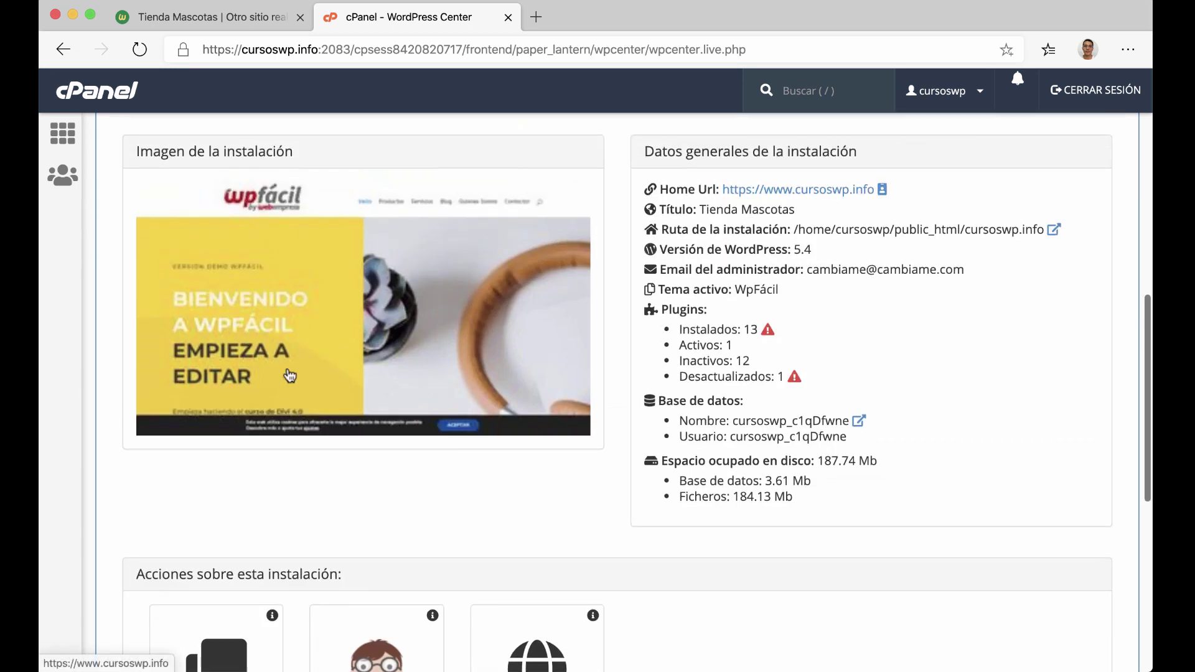
pyautogui.scroll(-4, 293, 375)
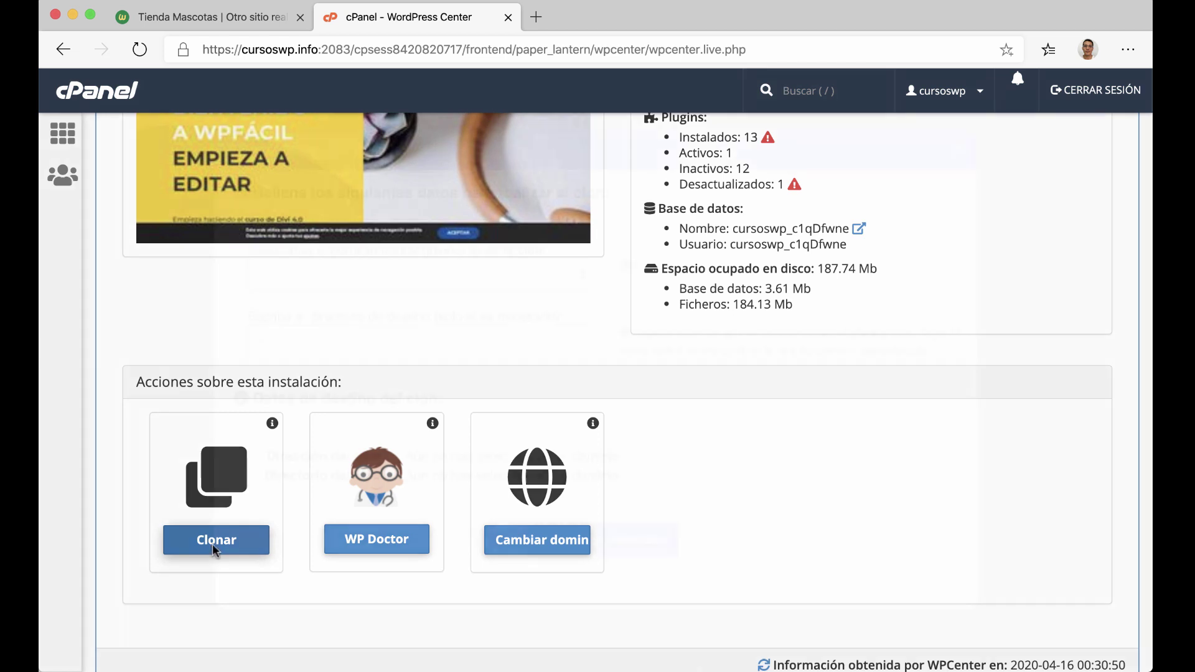
pyautogui.click(216, 548)
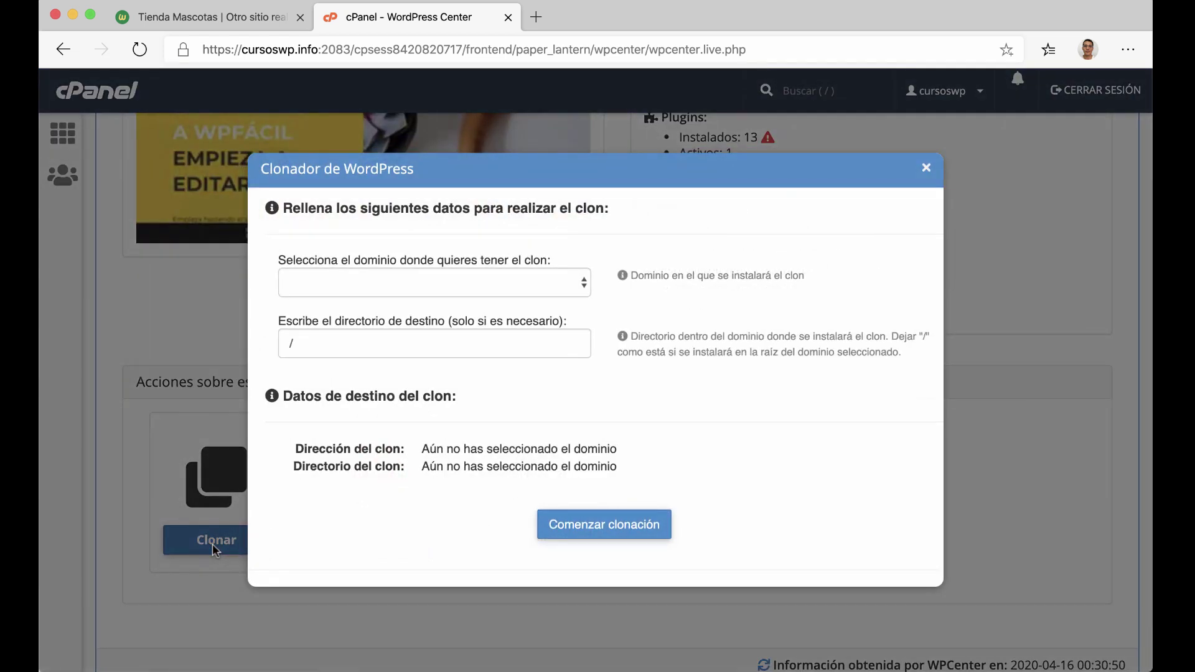
pyautogui.click(365, 287)
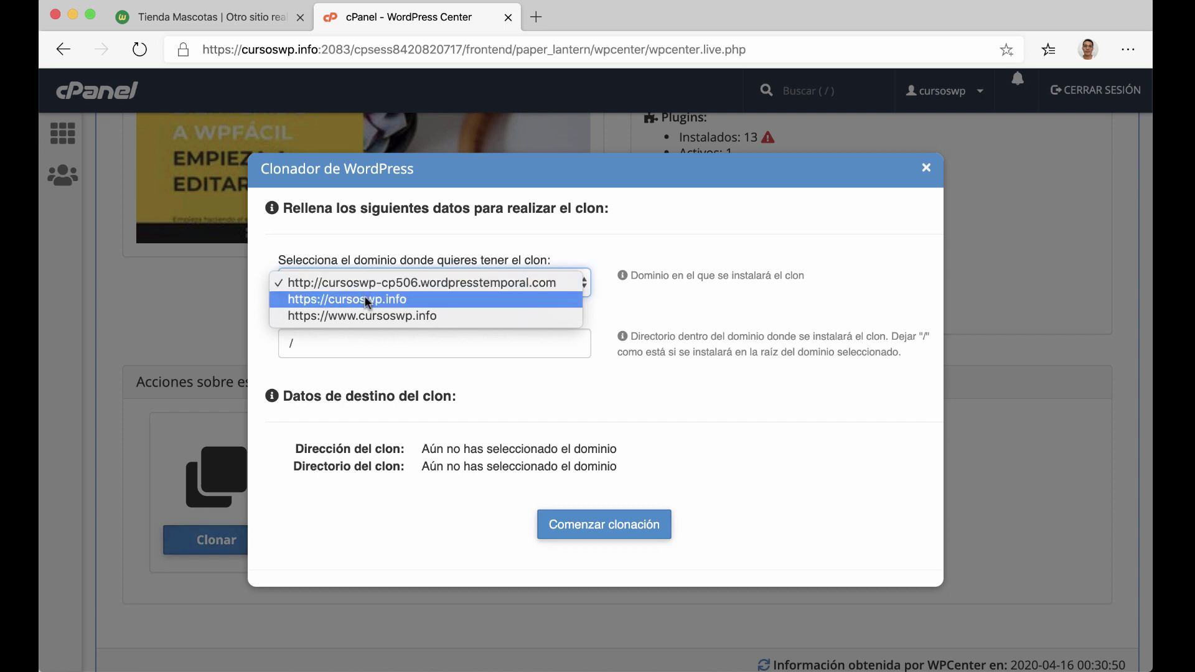
pyautogui.click(398, 299)
# Set the clone's destination directory to /clon and check the resulting destination path
pyautogui.click(377, 341)
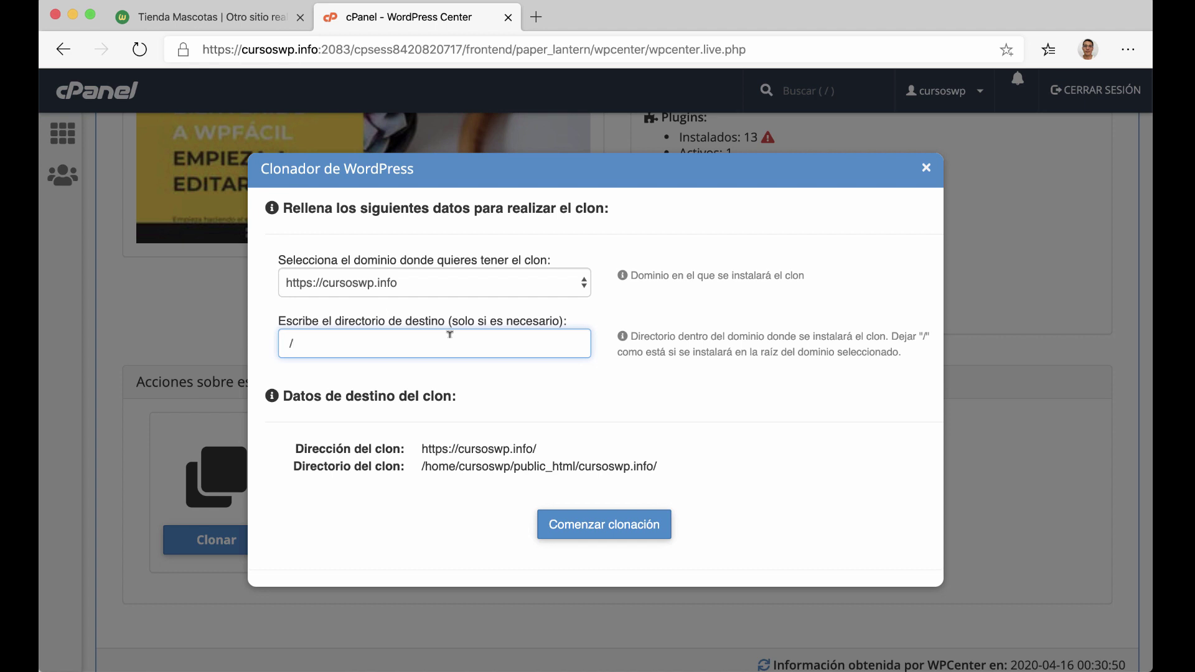
pyautogui.write('clon')
pyautogui.moveTo(709, 466); pyautogui.dragTo(578, 463)
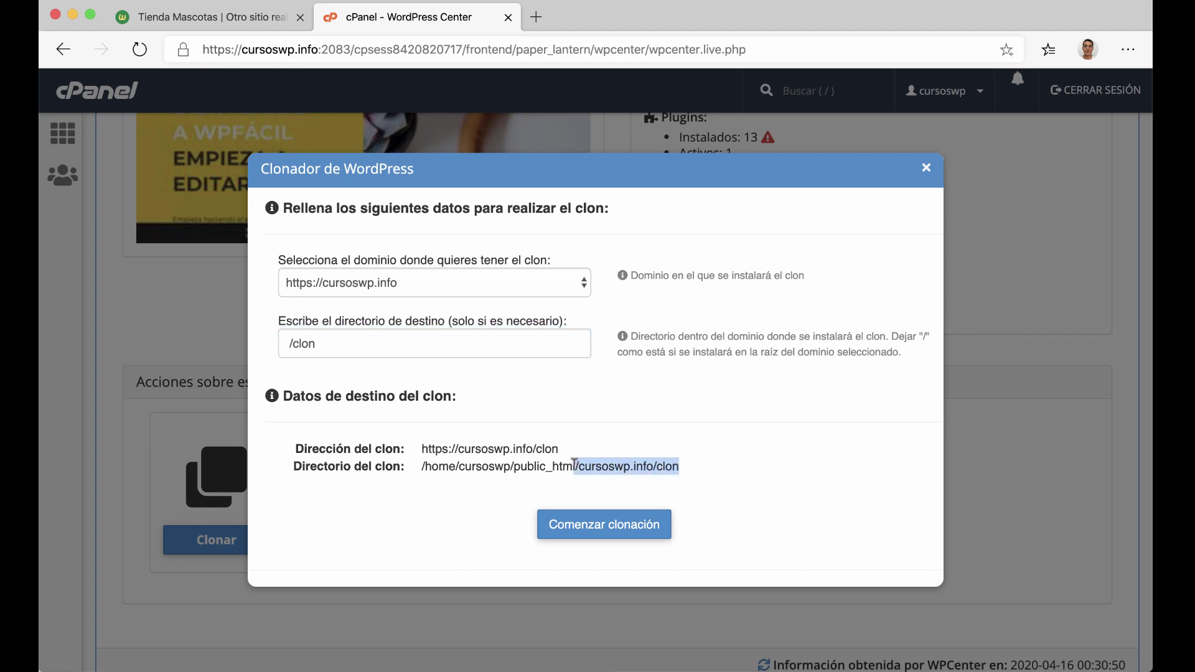
pyautogui.moveTo(336, 342); pyautogui.dragTo(286, 336)
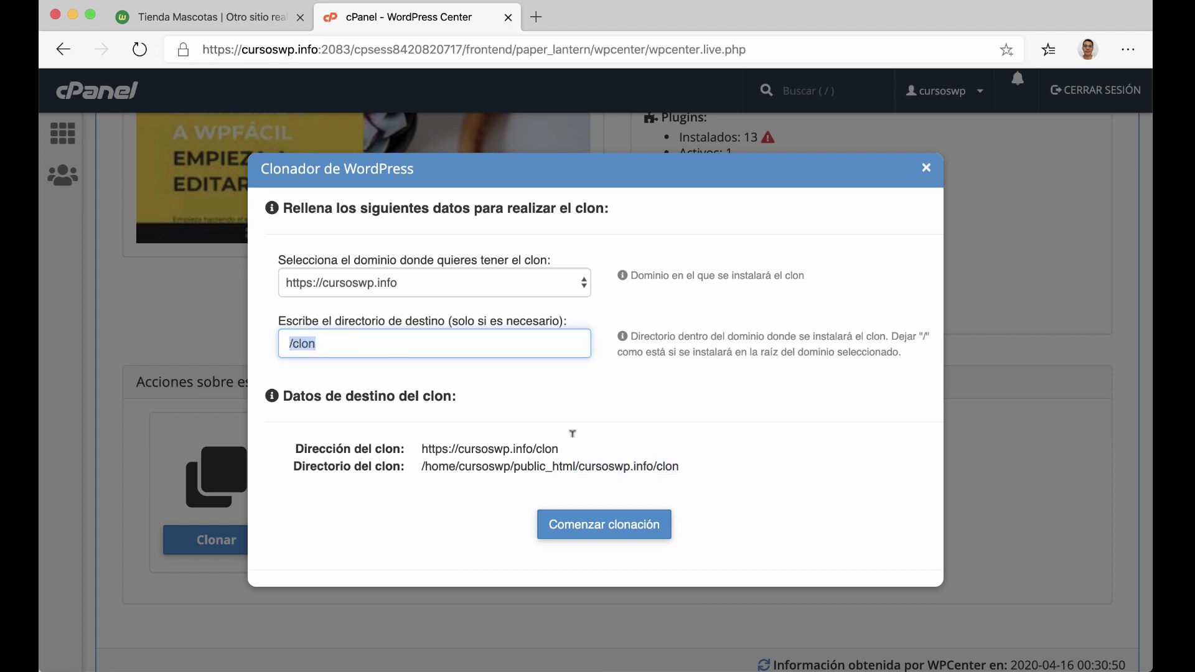
# Start cloning the WordPress site and open the finished clone to check its address
pyautogui.click(613, 532)
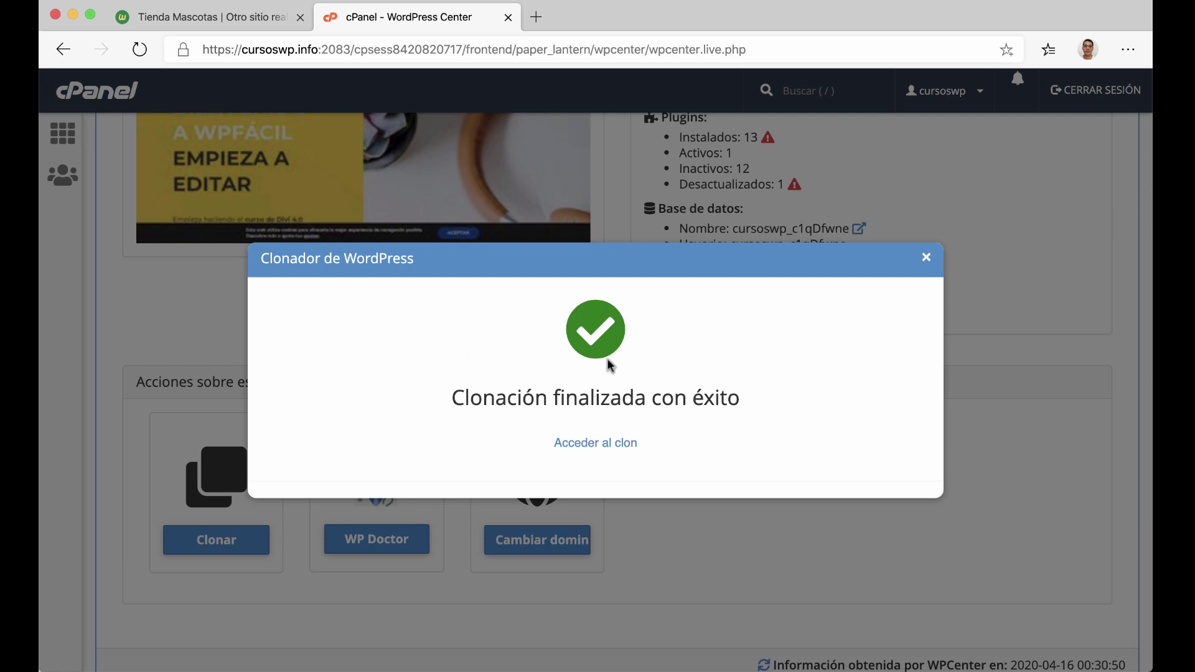
pyautogui.click(588, 445)
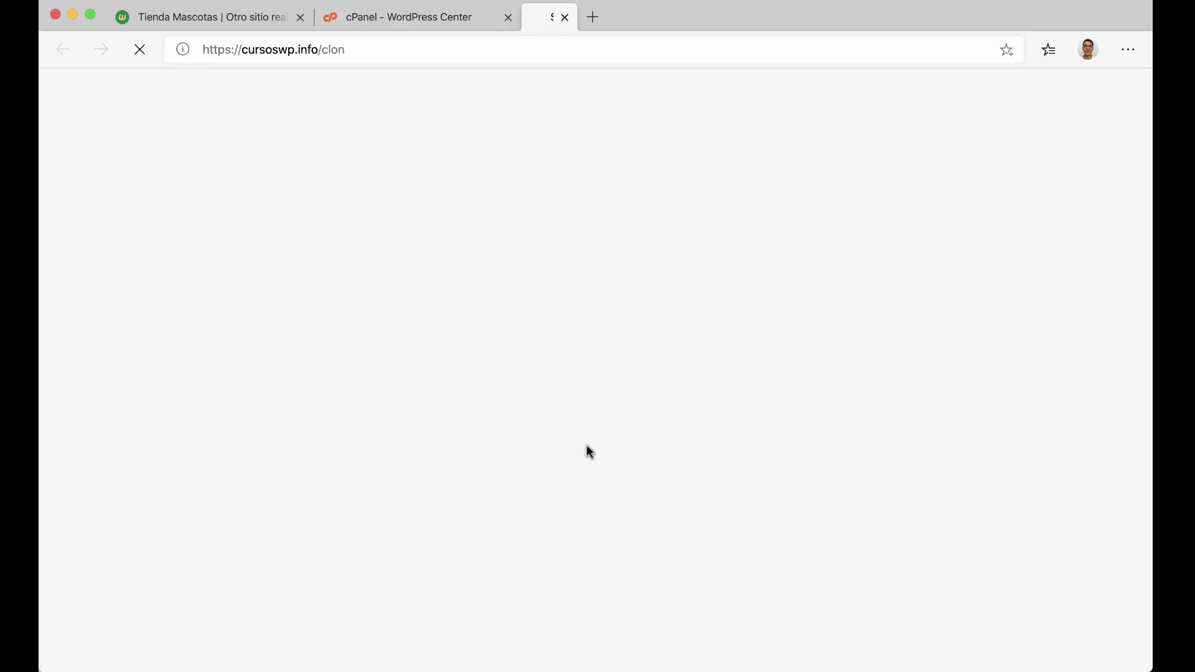
pyautogui.doubleClick(328, 49)
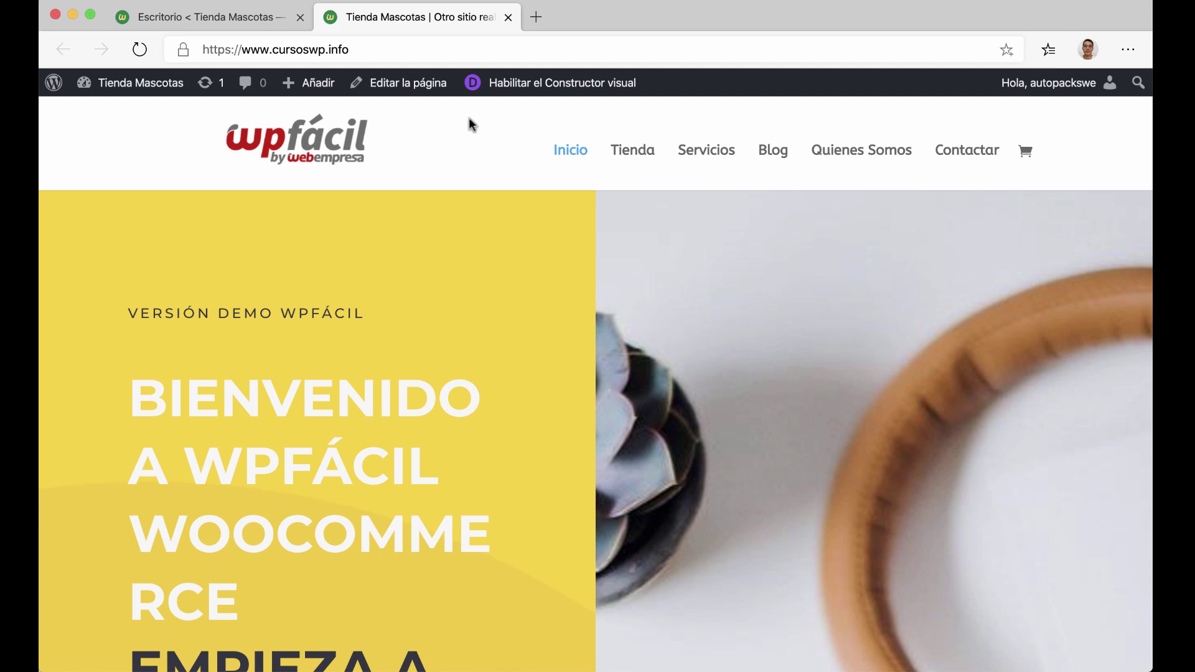
# Switch to the Tienda Mascotas WordPress dashboard and open the page for adding new plugins
pyautogui.click(252, 17)
pyautogui.scroll(-2, 469, 142)
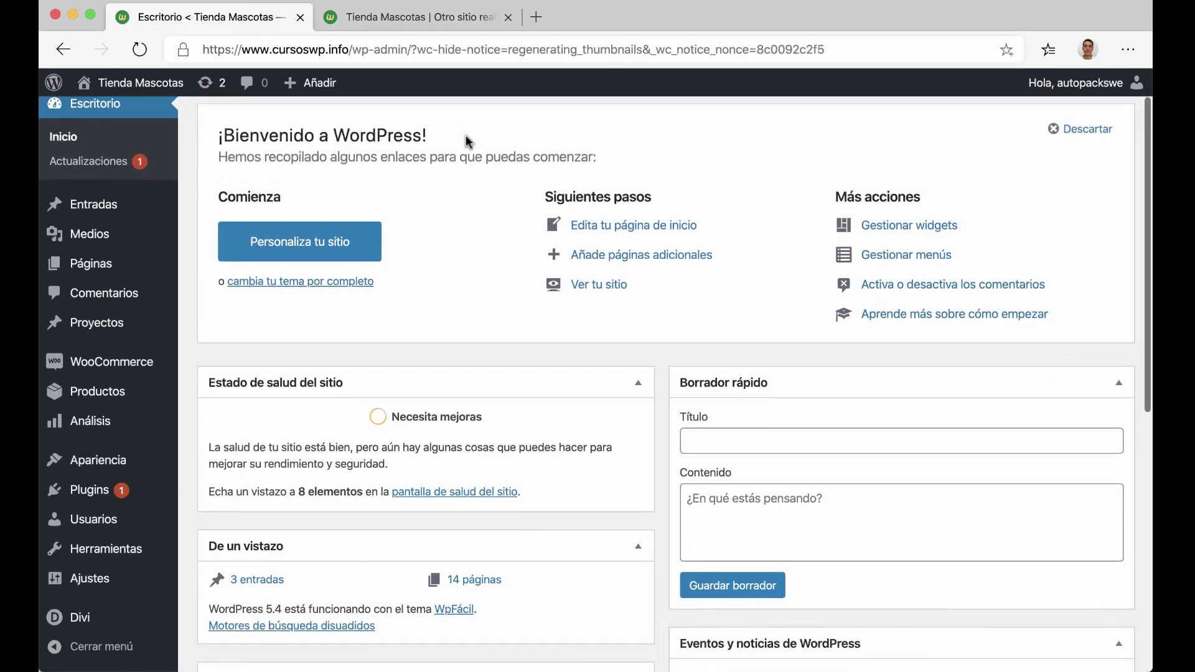
pyautogui.scroll(-1, 387, 256)
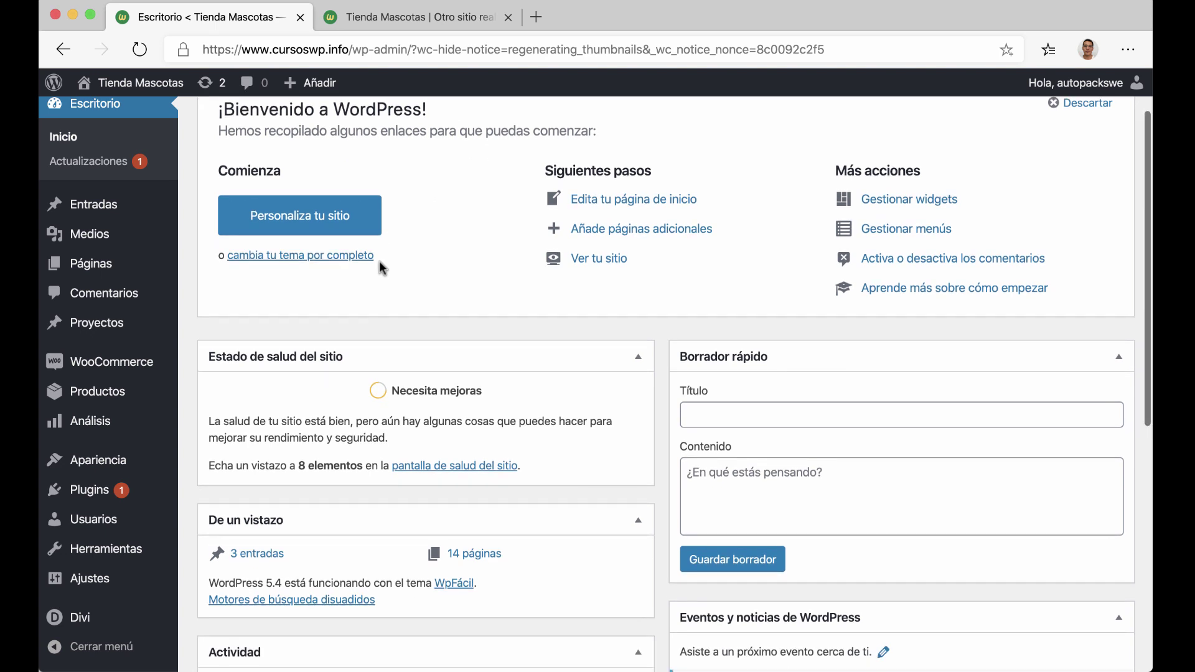
pyautogui.moveTo(93, 490)
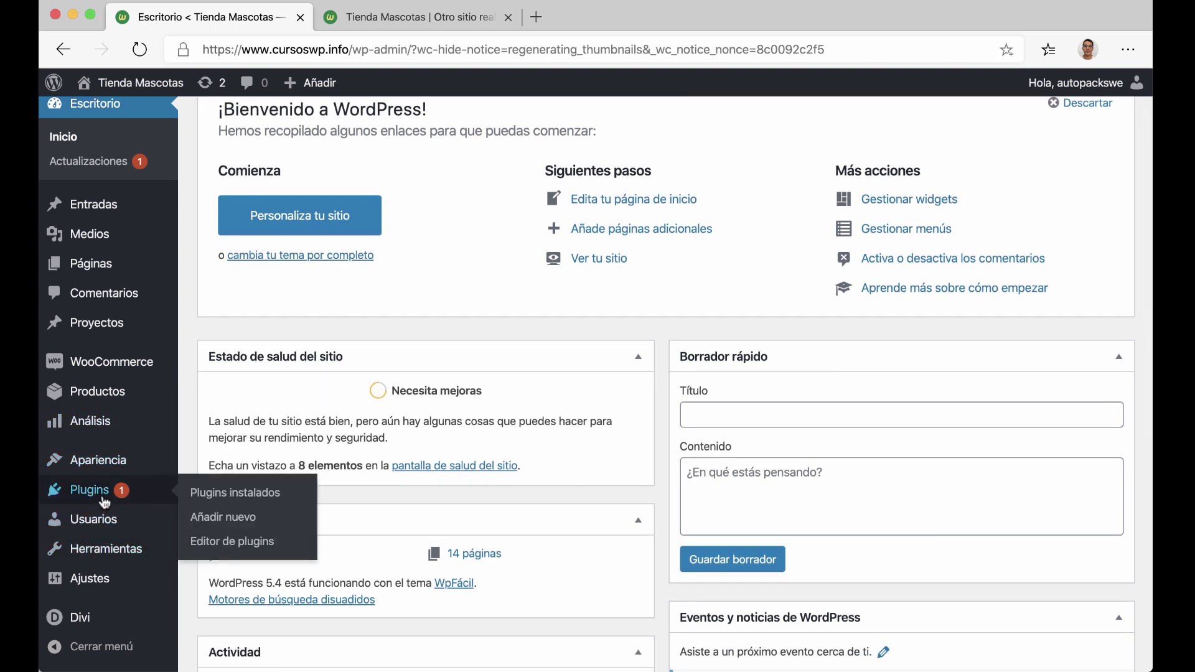
pyautogui.click(205, 518)
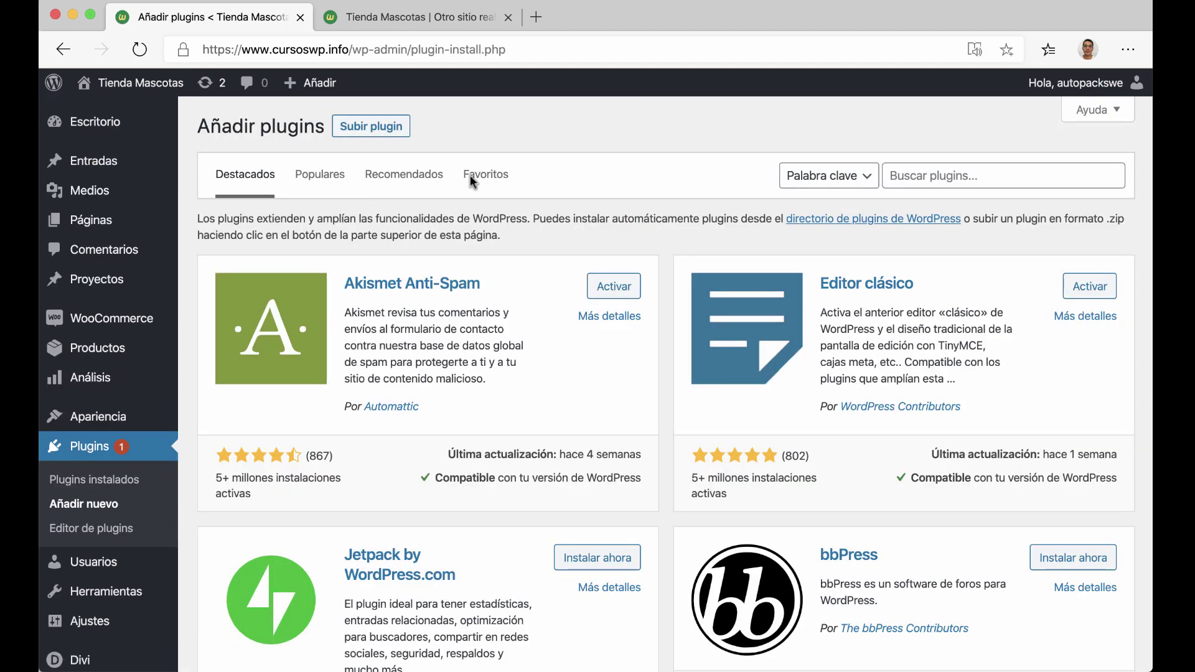
# Search the plugins for "wp staging" and install and activate WP Staging – DB & File Duplicator & Migration
pyautogui.click(923, 179)
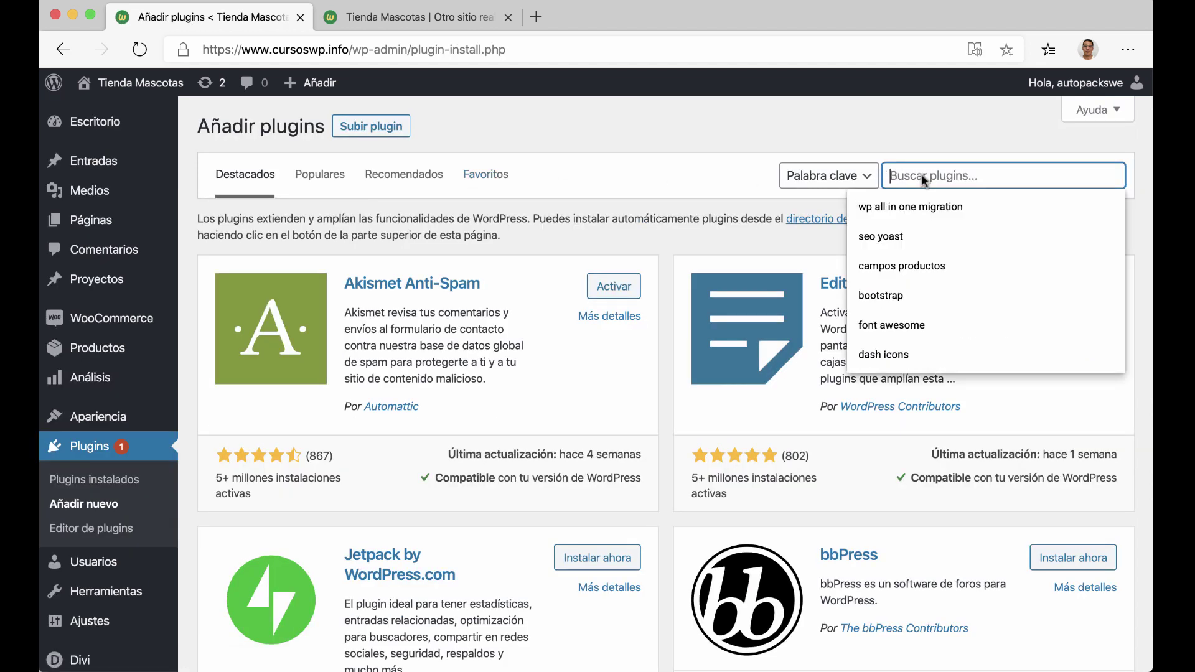
pyautogui.write('wp sta')
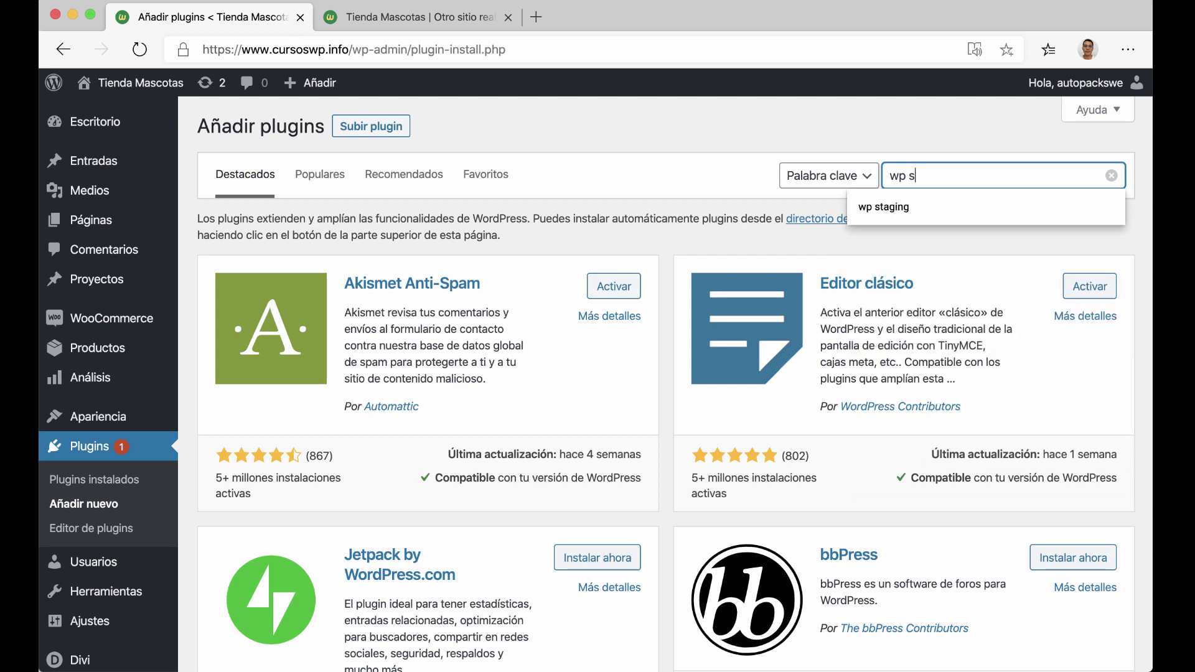
pyautogui.write('ging')
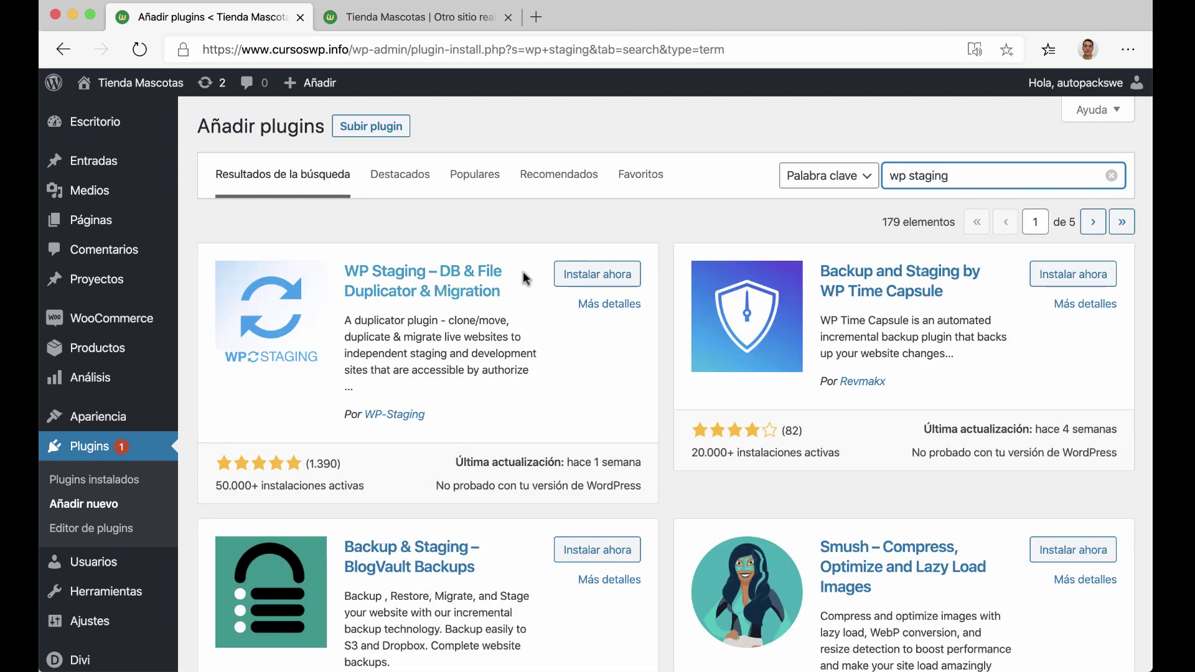
pyautogui.click(564, 275)
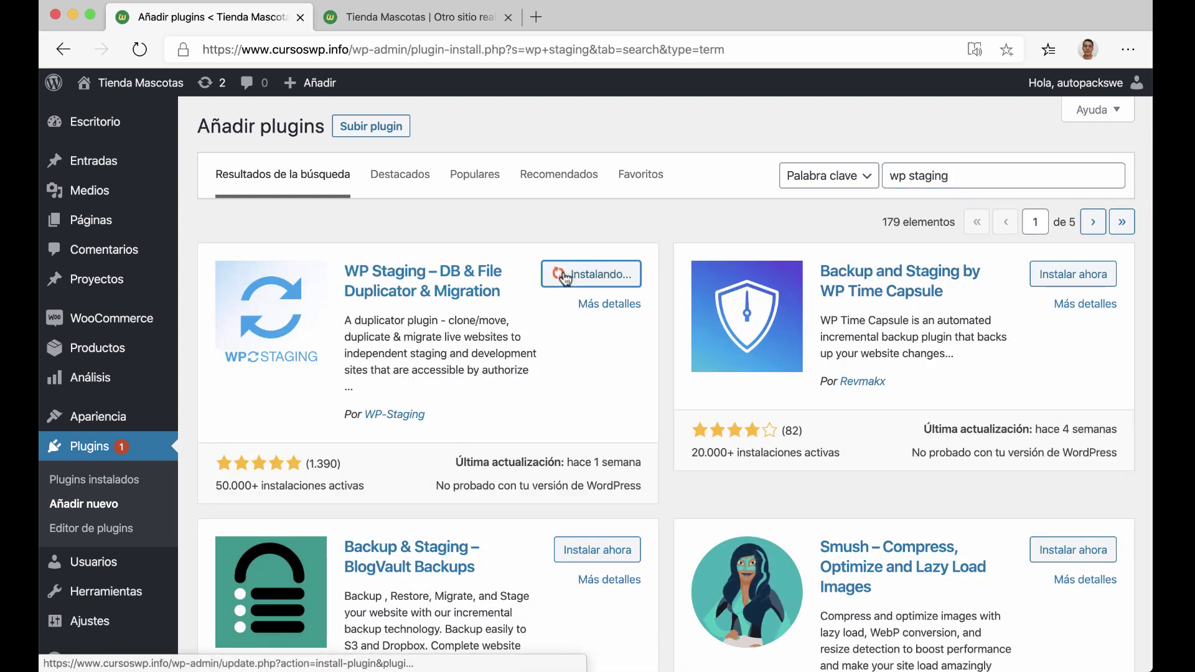
pyautogui.click(614, 277)
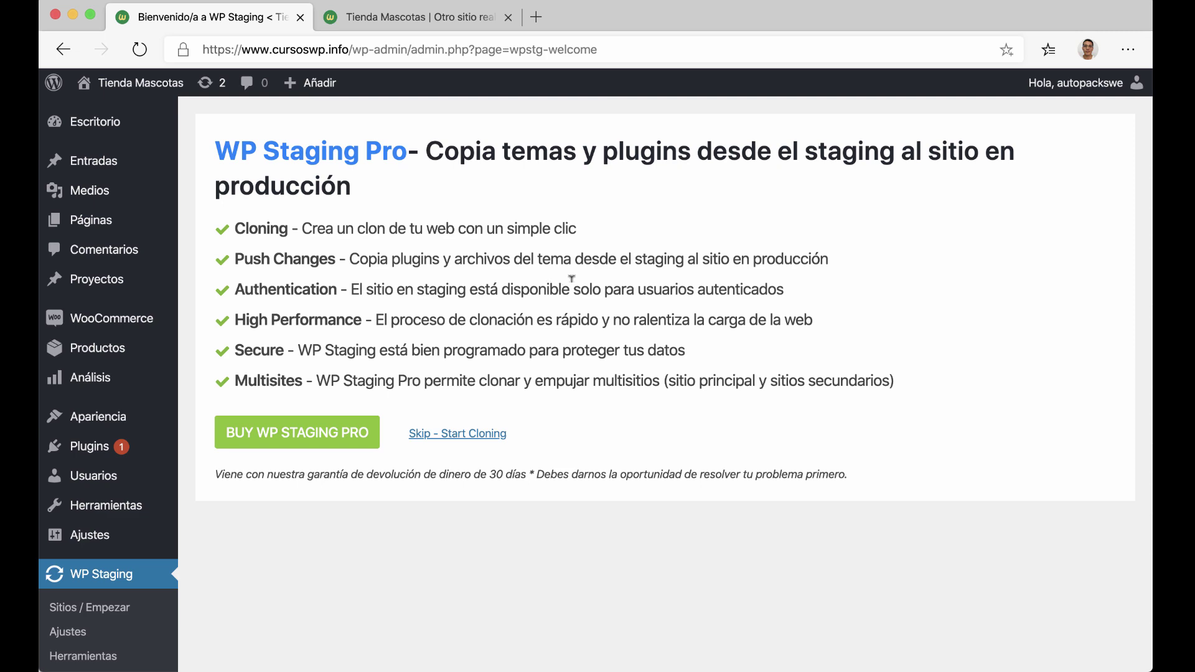
# Open WP Staging's sites page, start creating a new staging site and name it "clon"
pyautogui.scroll(-2, 585, 275)
pyautogui.scroll(-3, 261, 336)
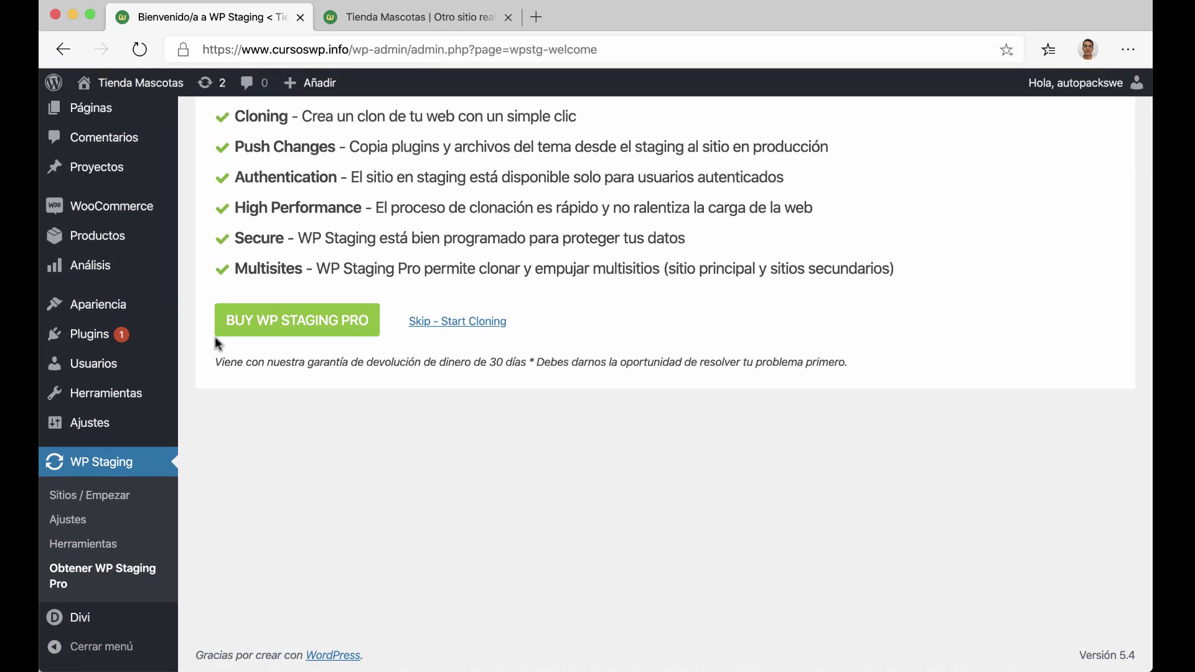
pyautogui.click(90, 507)
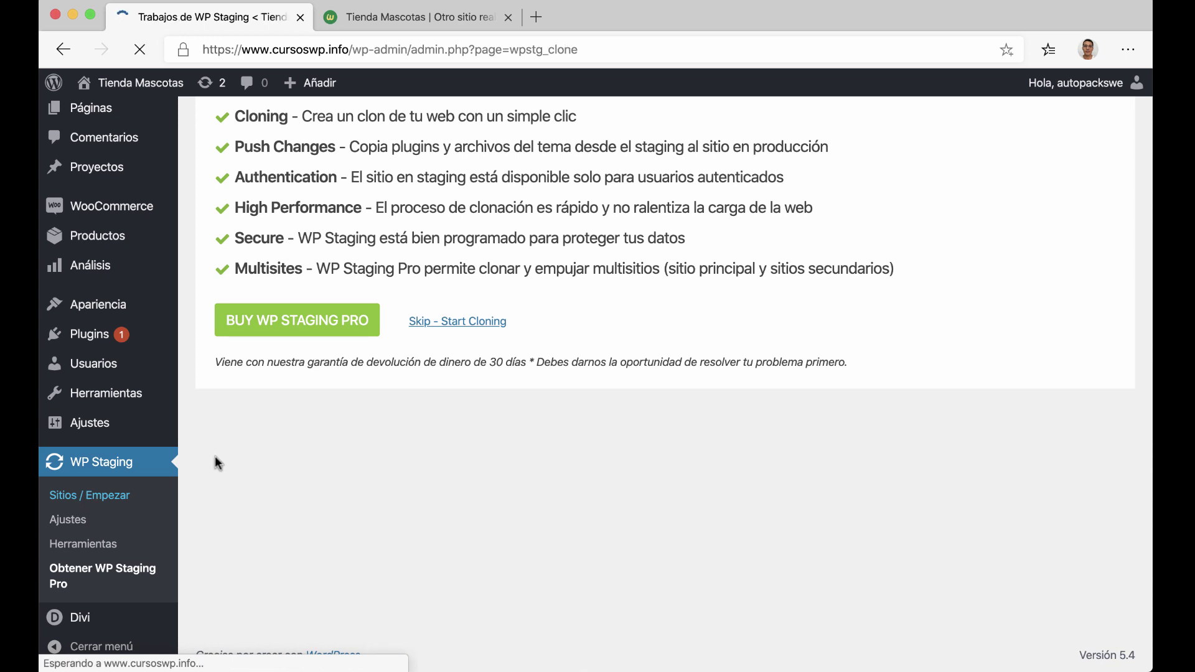
pyautogui.scroll(-3, 459, 429)
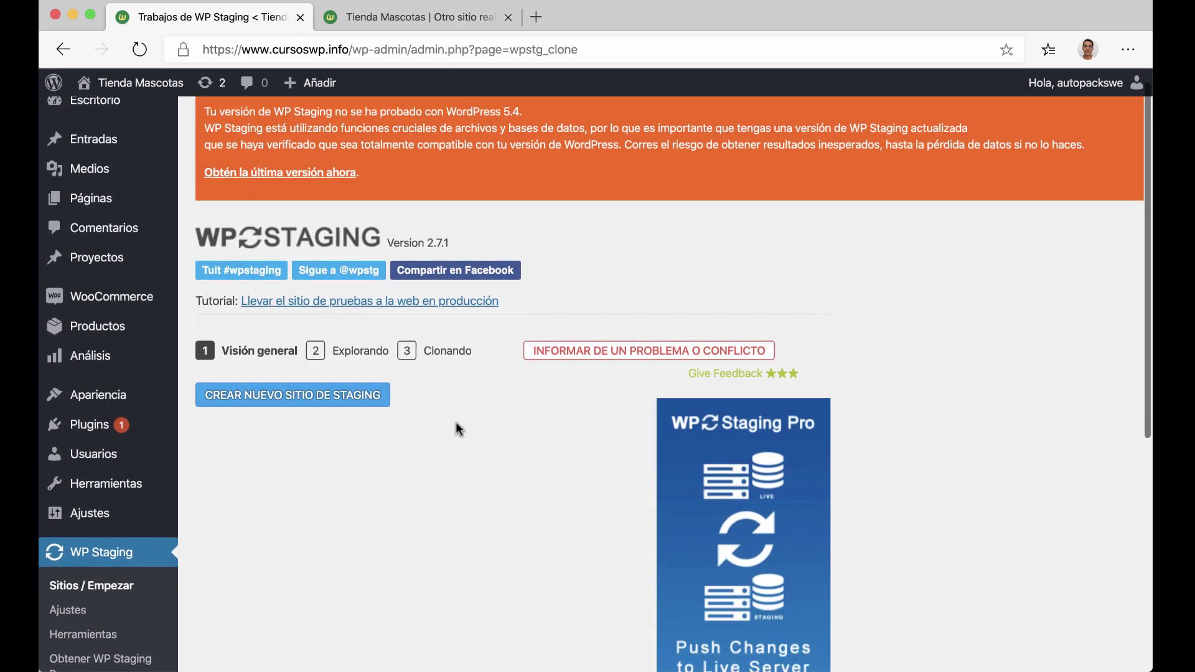
pyautogui.scroll(-2, 469, 226)
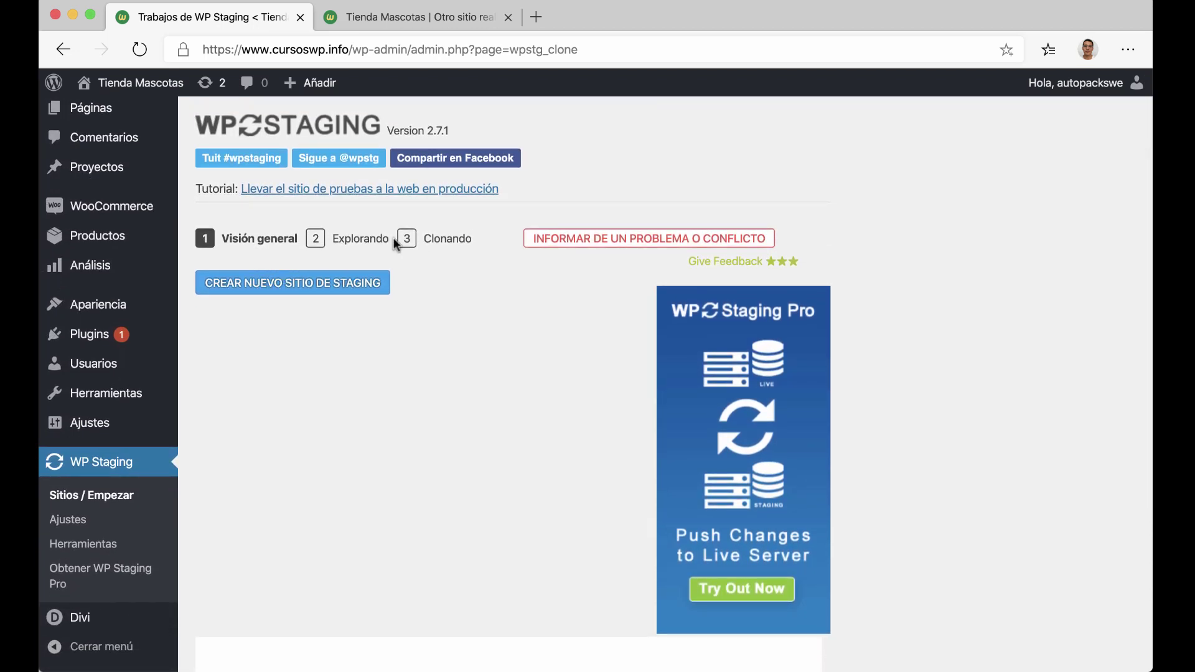
pyautogui.click(321, 290)
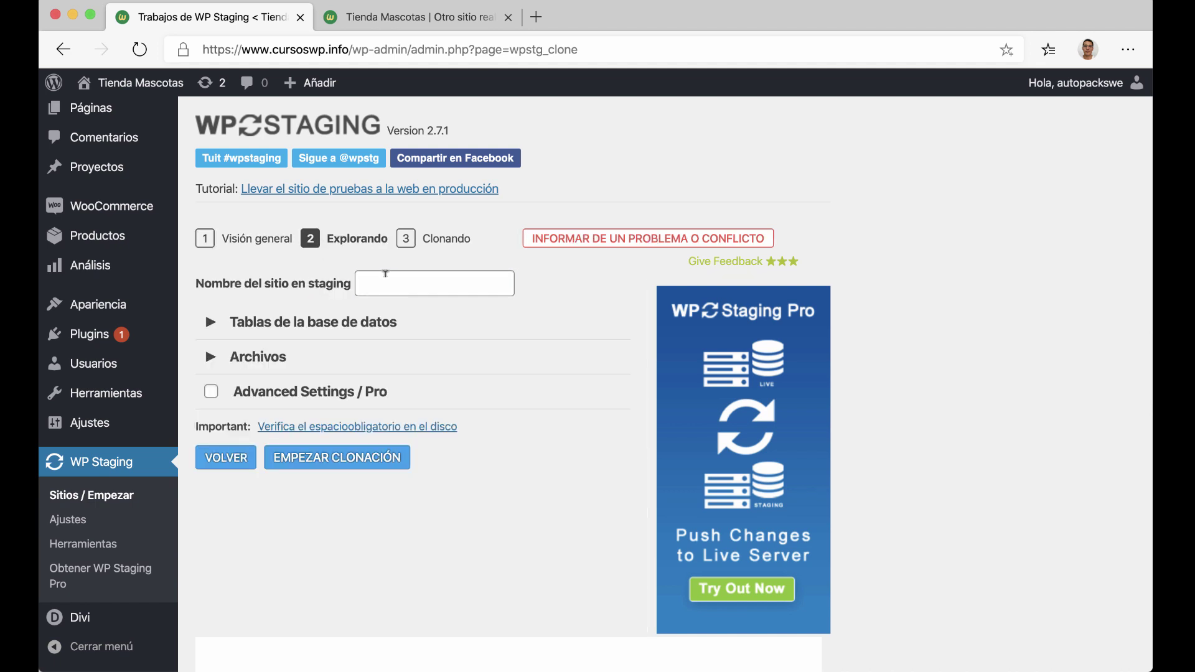
pyautogui.click(385, 274)
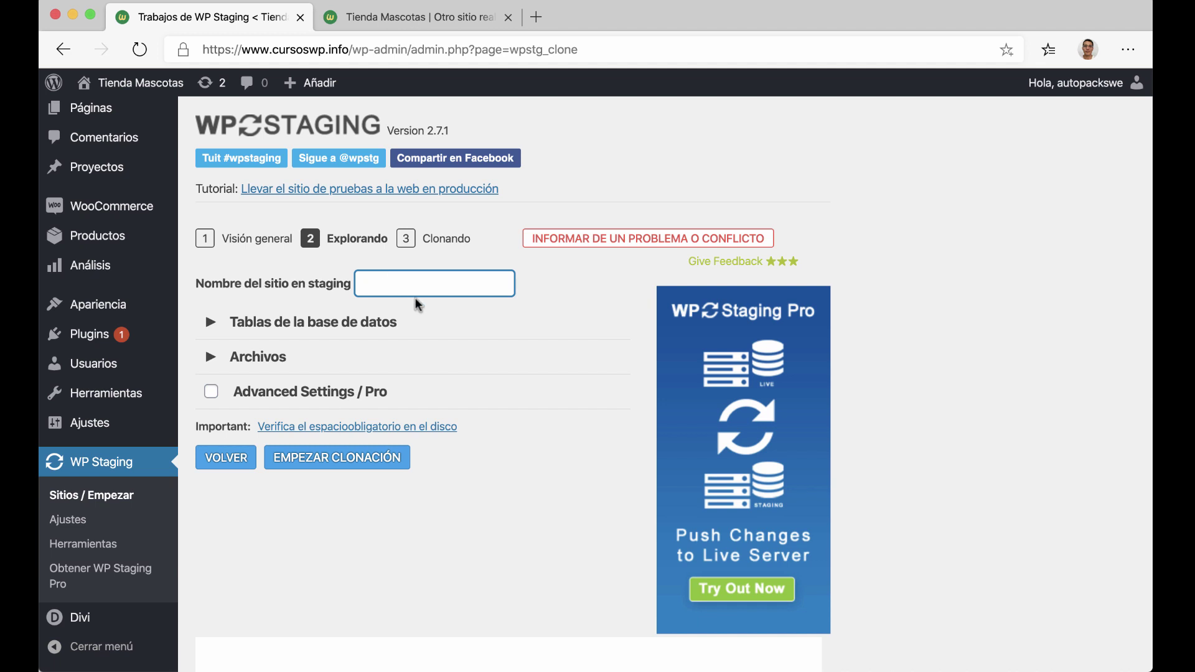
pyautogui.write('clon')
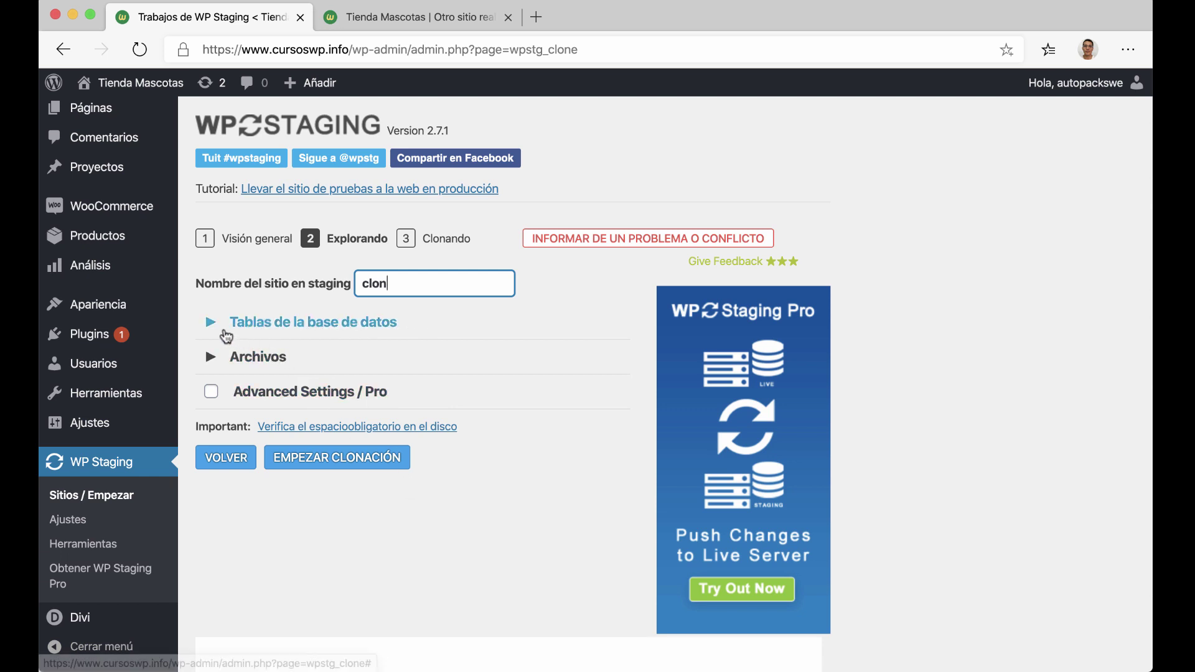
# Check the database tables and files selected for the staging site and start the cloning
pyautogui.click(209, 322)
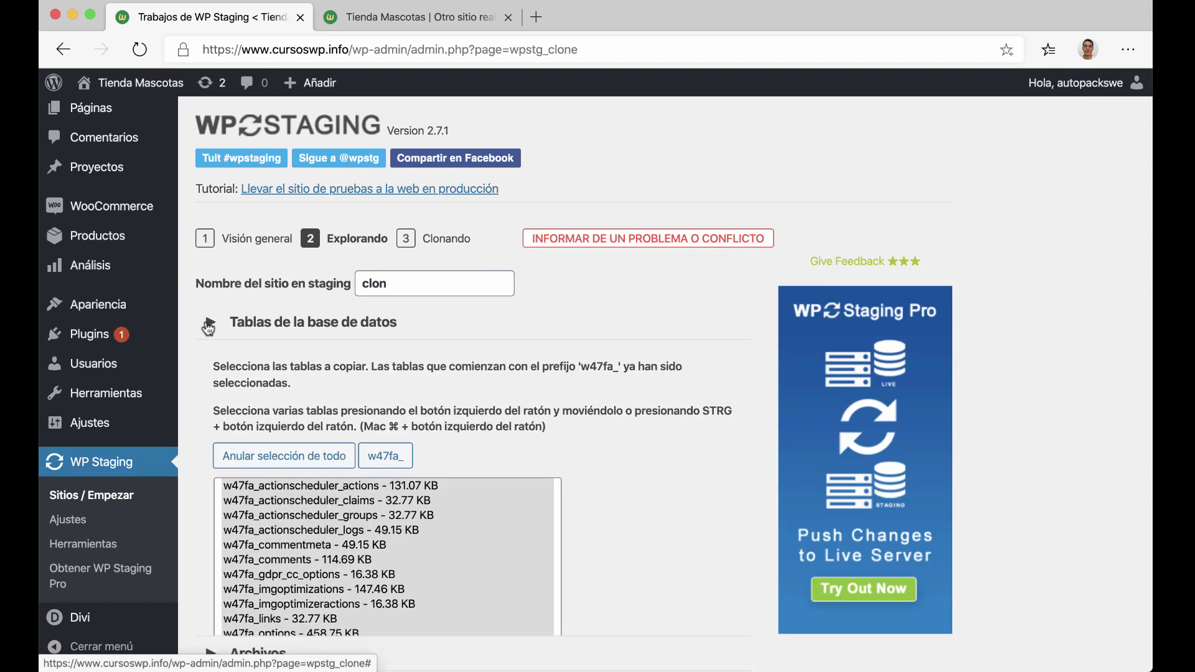
pyautogui.click(209, 323)
pyautogui.click(211, 357)
pyautogui.click(211, 359)
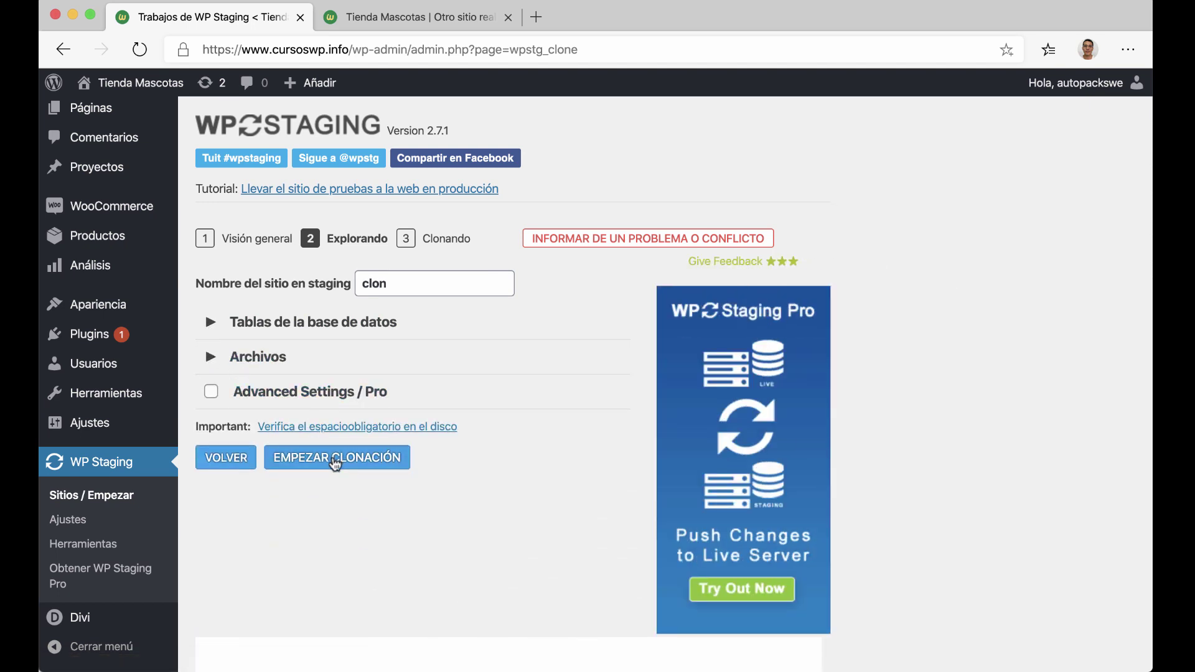
pyautogui.click(335, 460)
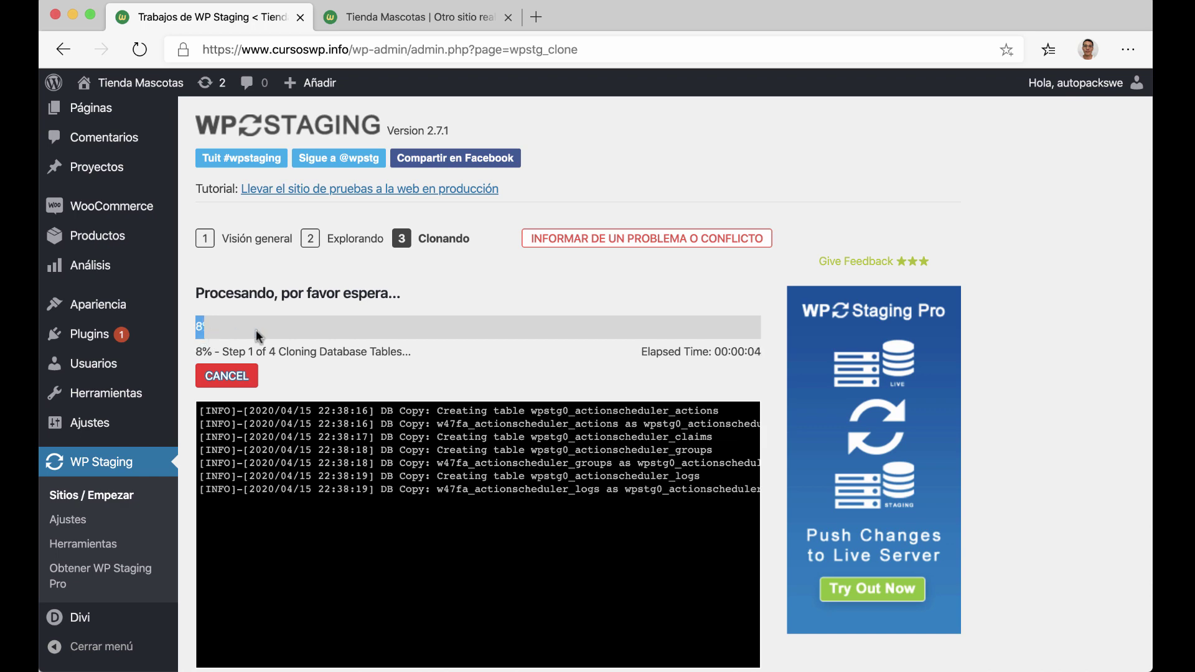
pyautogui.scroll(-3, 499, 327)
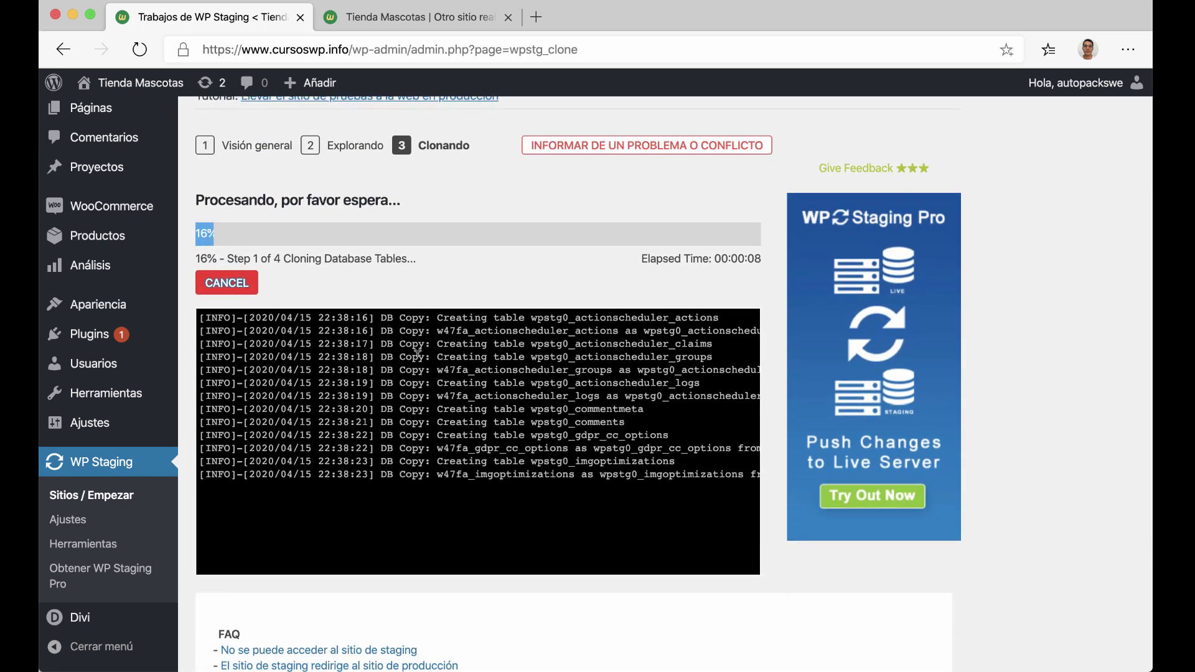
pyautogui.scroll(1, 415, 348)
pyautogui.scroll(3, 417, 356)
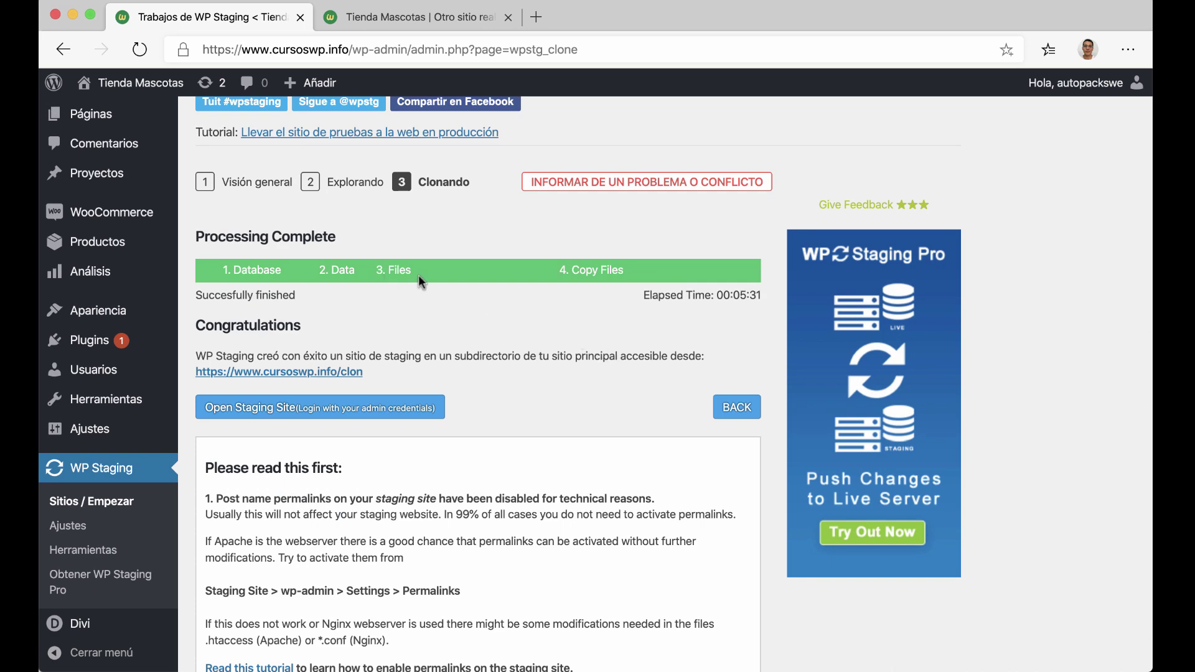
# Review the completed cloning's notes and log, and open the staging site
pyautogui.scroll(-7, 567, 297)
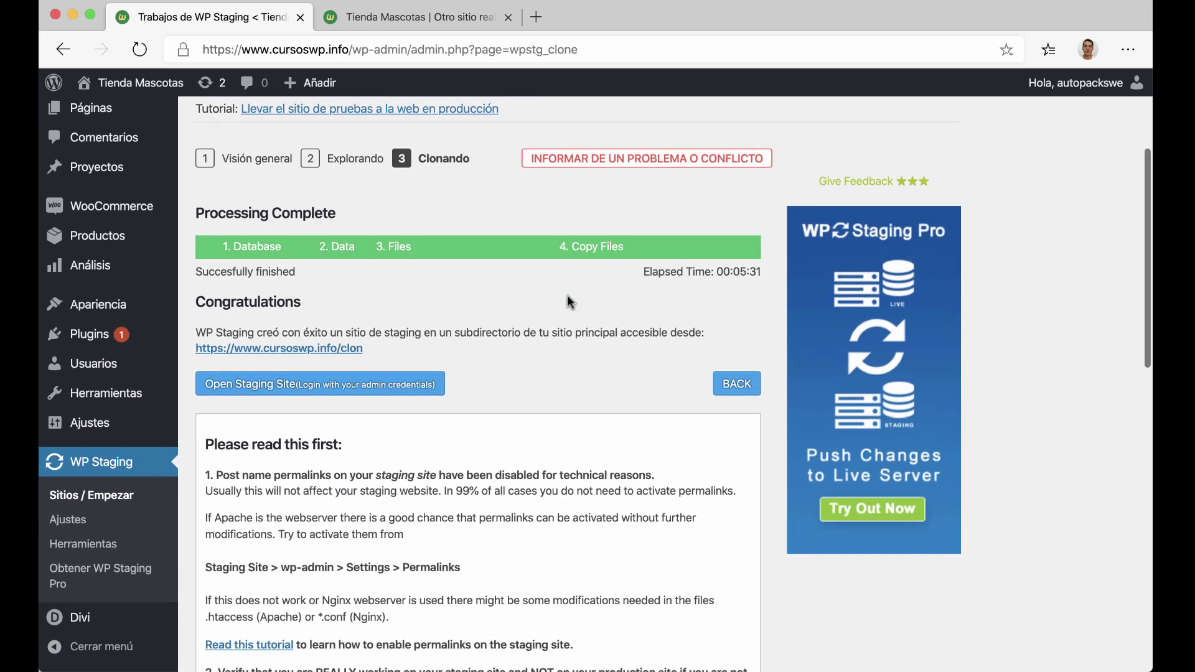
pyautogui.scroll(-7, 566, 295)
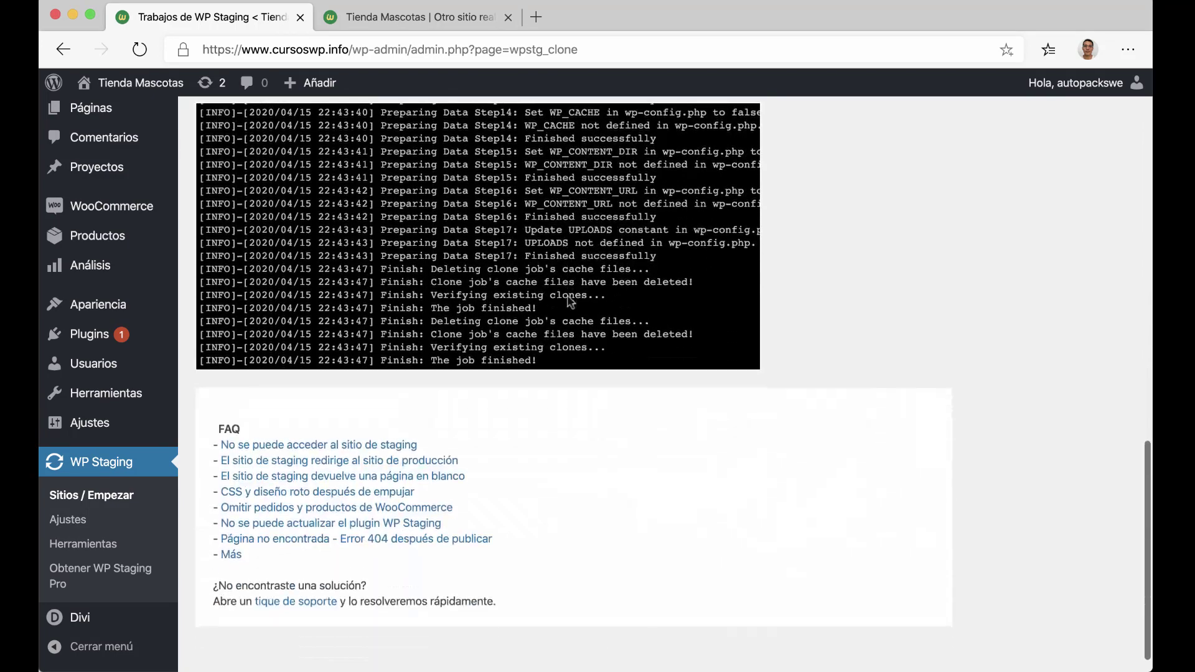
pyautogui.scroll(5, 568, 298)
pyautogui.scroll(3, 571, 303)
pyautogui.scroll(12, 786, 296)
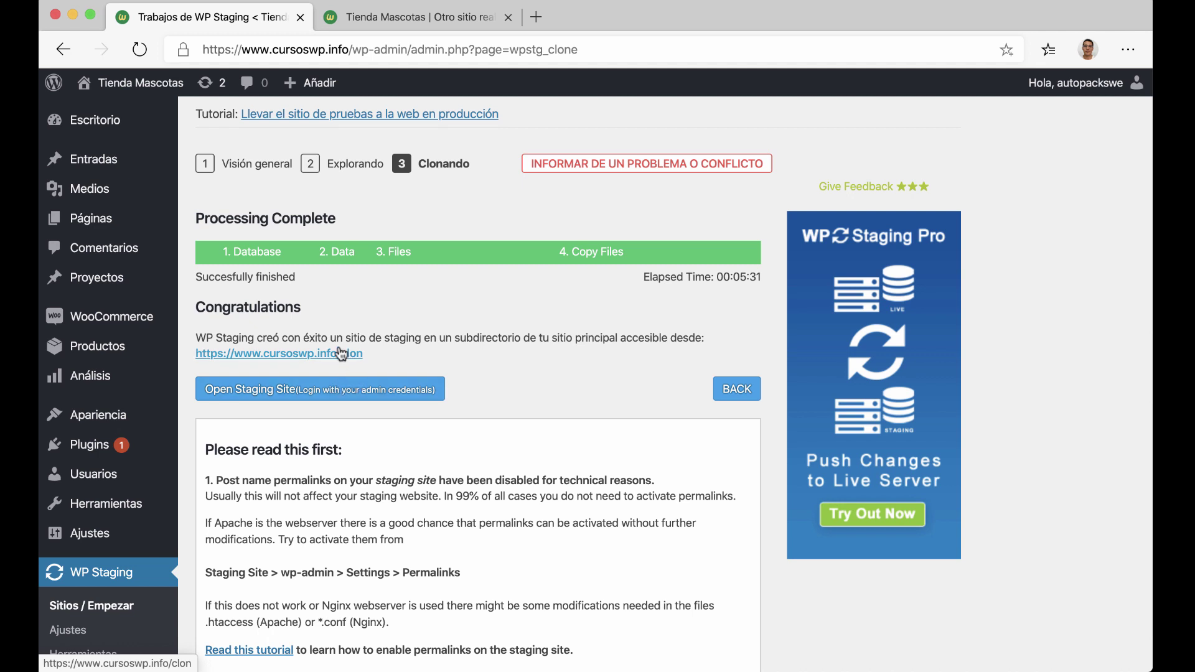
pyautogui.click(341, 384)
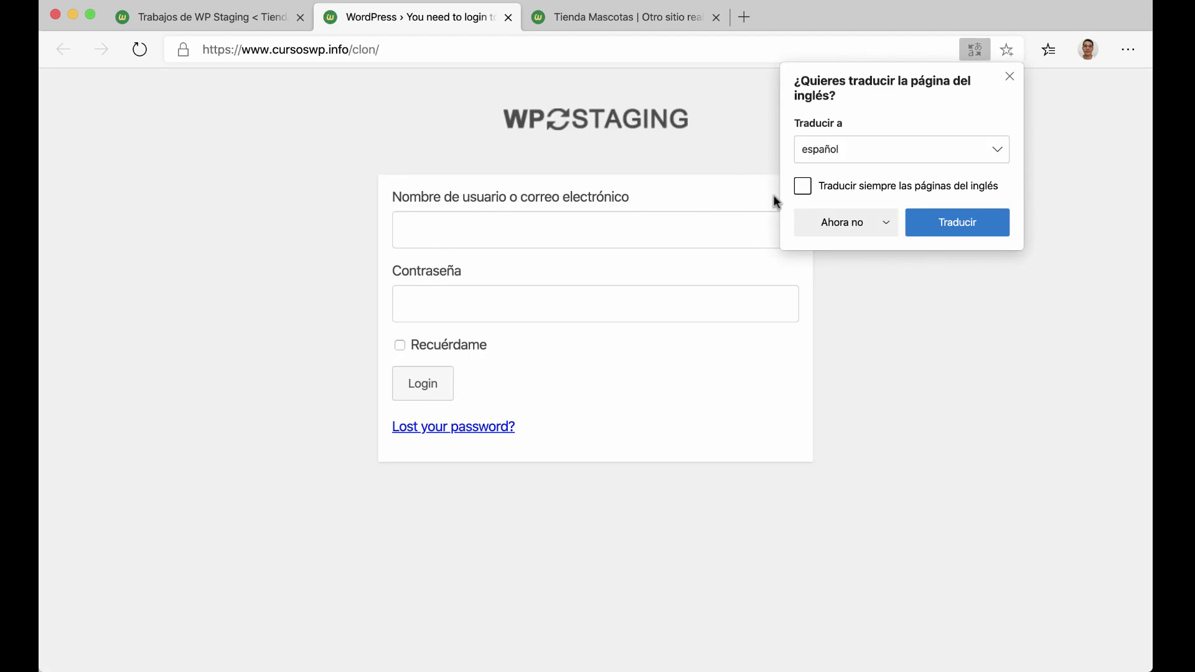
# Dismiss the translation offer and log in to the staging site as admin with the account password
pyautogui.click(1008, 77)
pyautogui.click(488, 244)
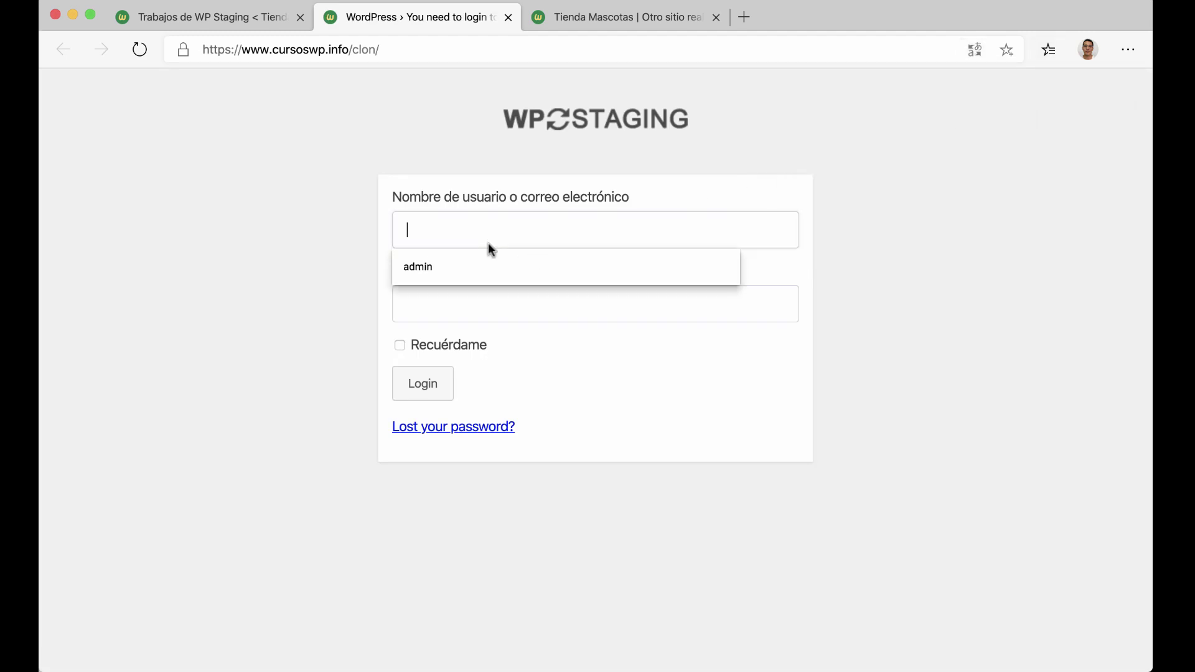
pyautogui.click(341, 240)
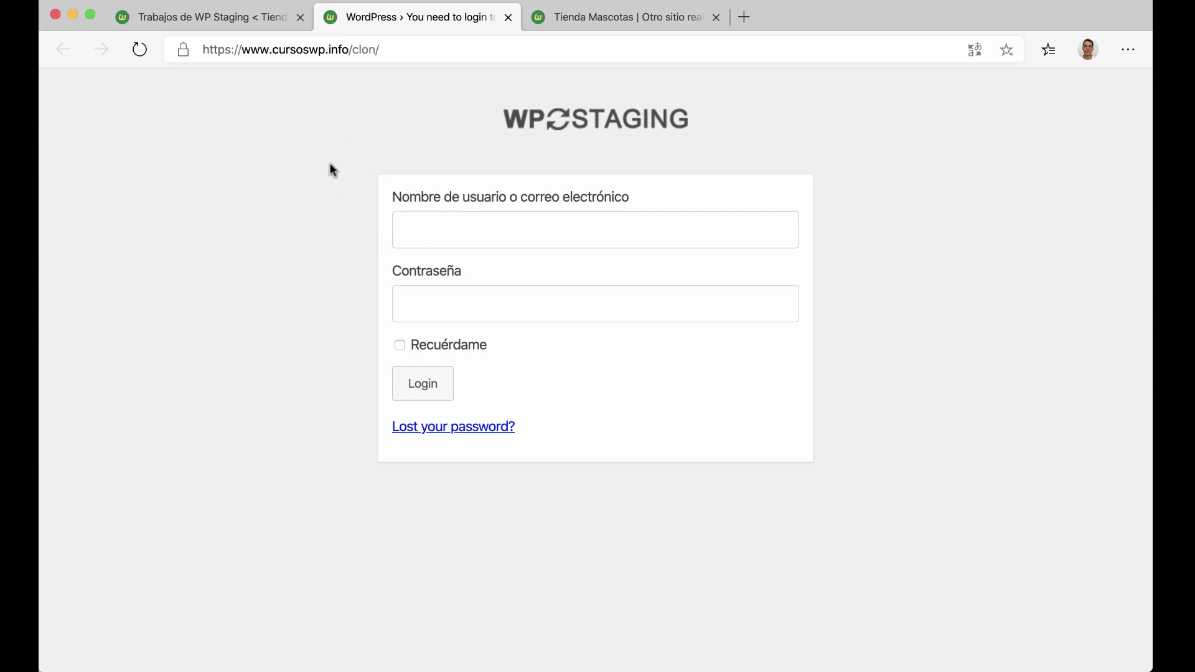
pyautogui.click(434, 241)
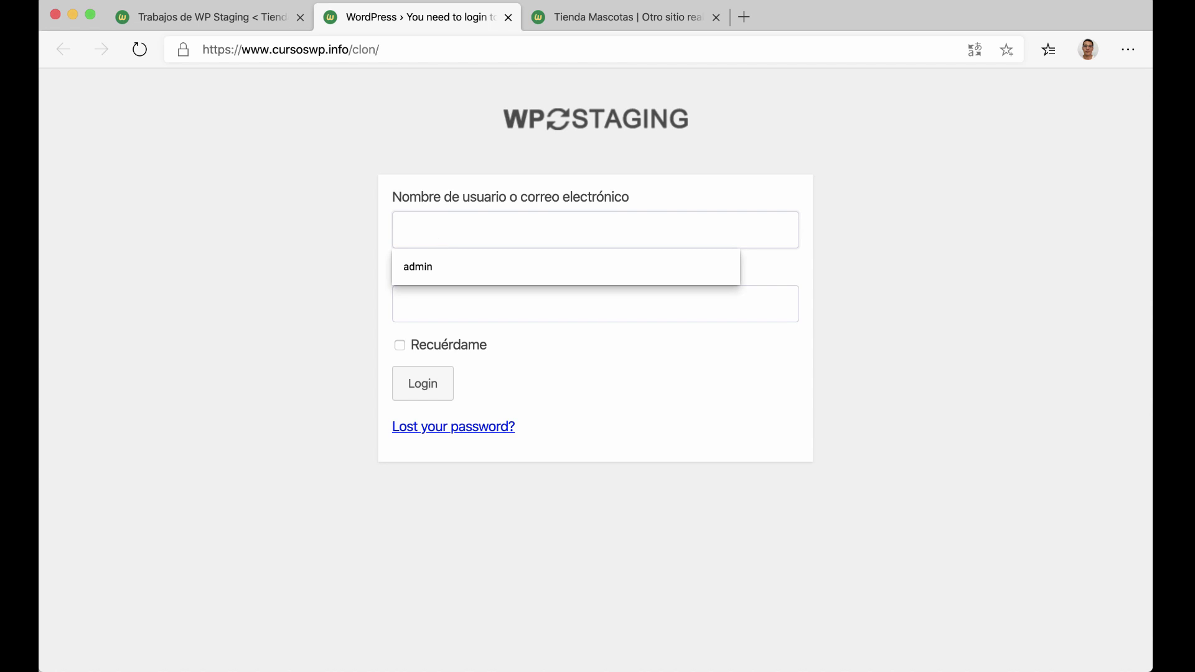
pyautogui.write('admin')
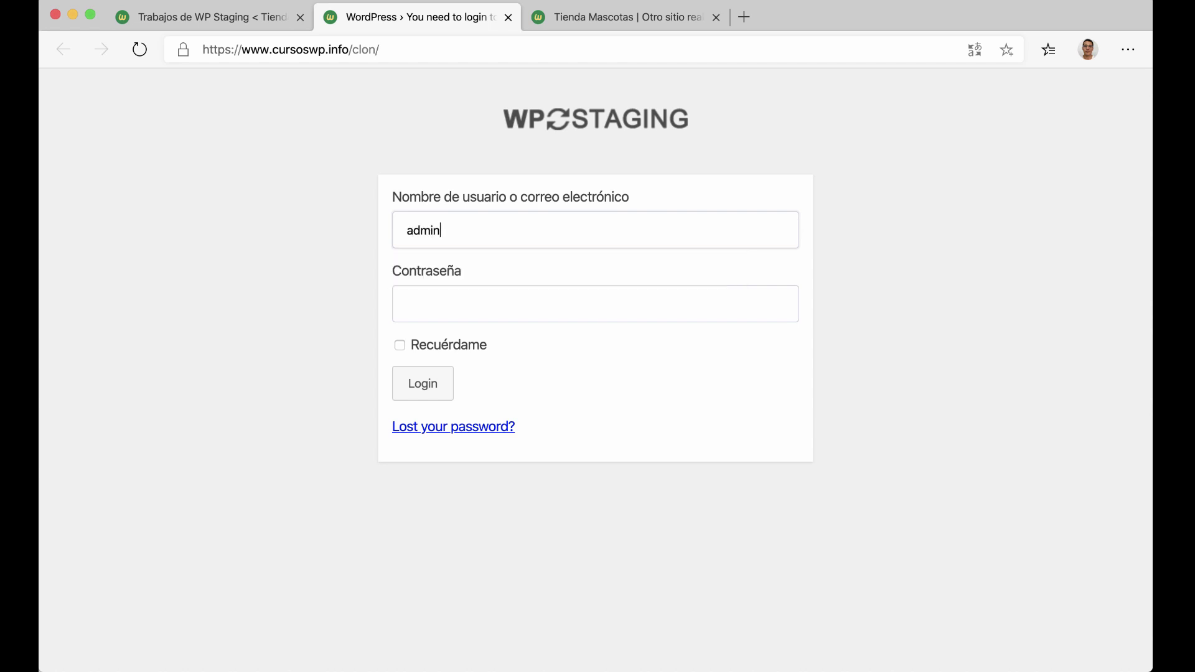
pyautogui.press('Tab')
pyautogui.write('•••••••••')
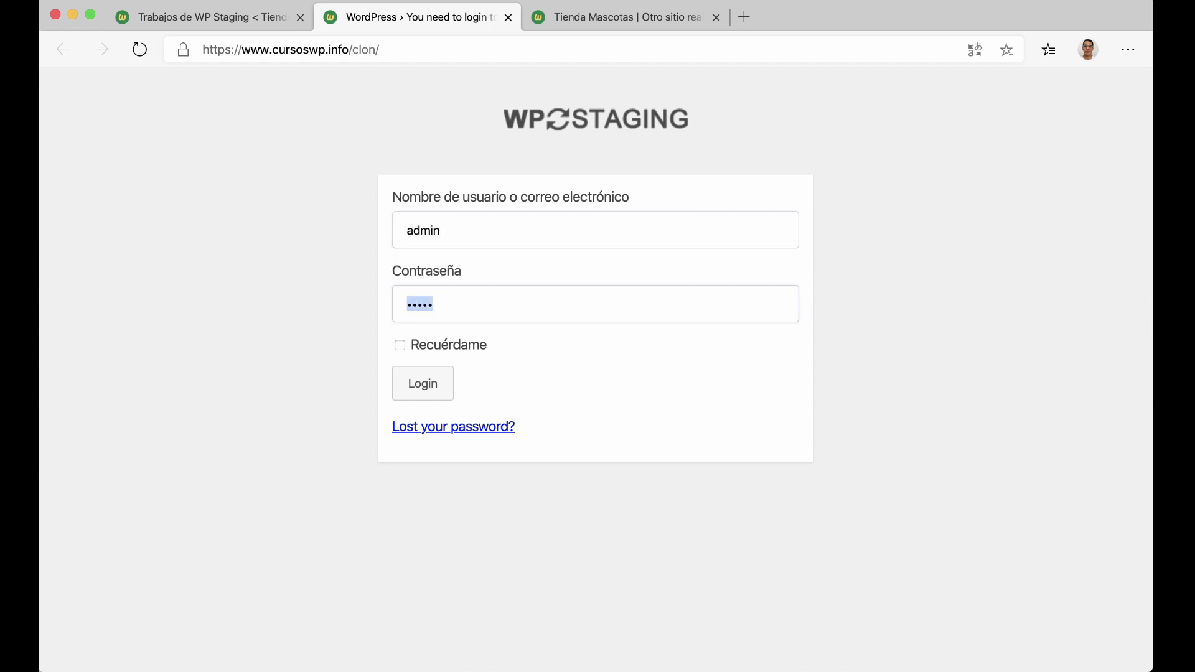
pyautogui.press('Return')
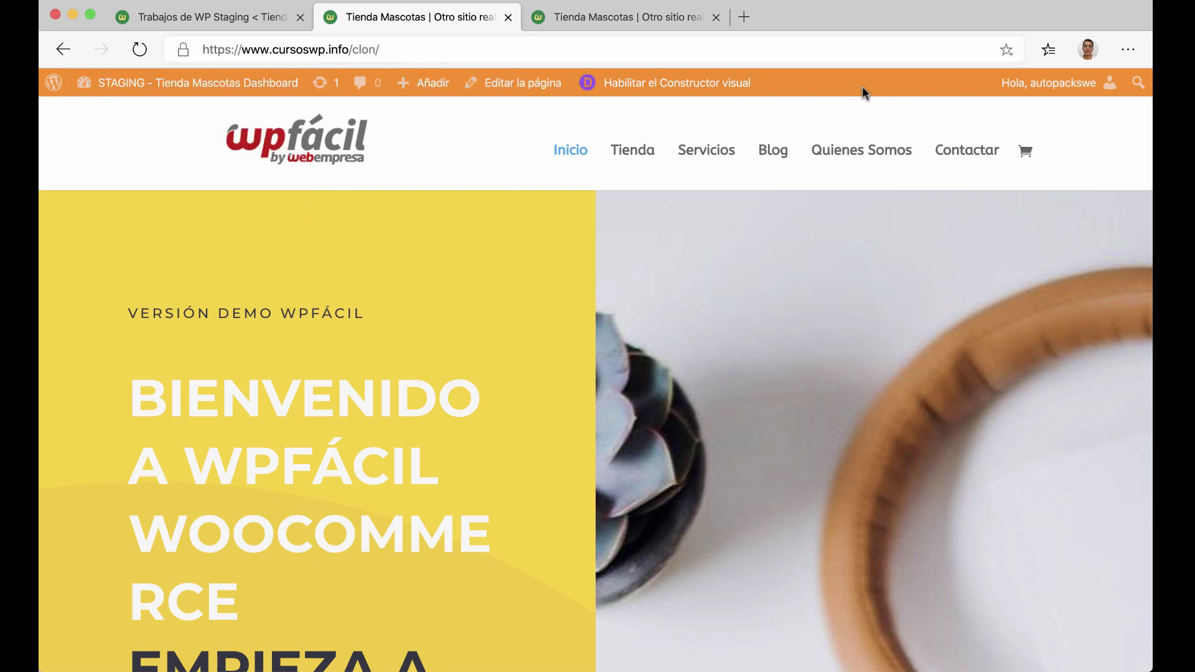
# Open the staging site's WordPress dashboard, look it over and close its browser tab
pyautogui.moveTo(183, 93)
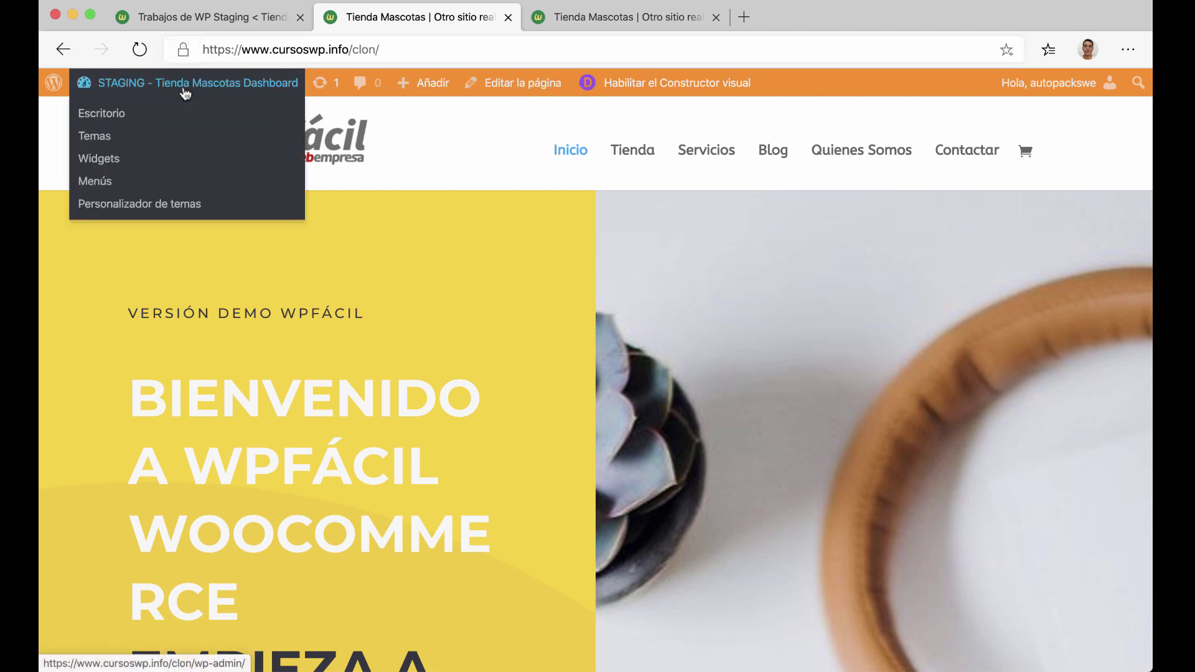
pyautogui.click(156, 115)
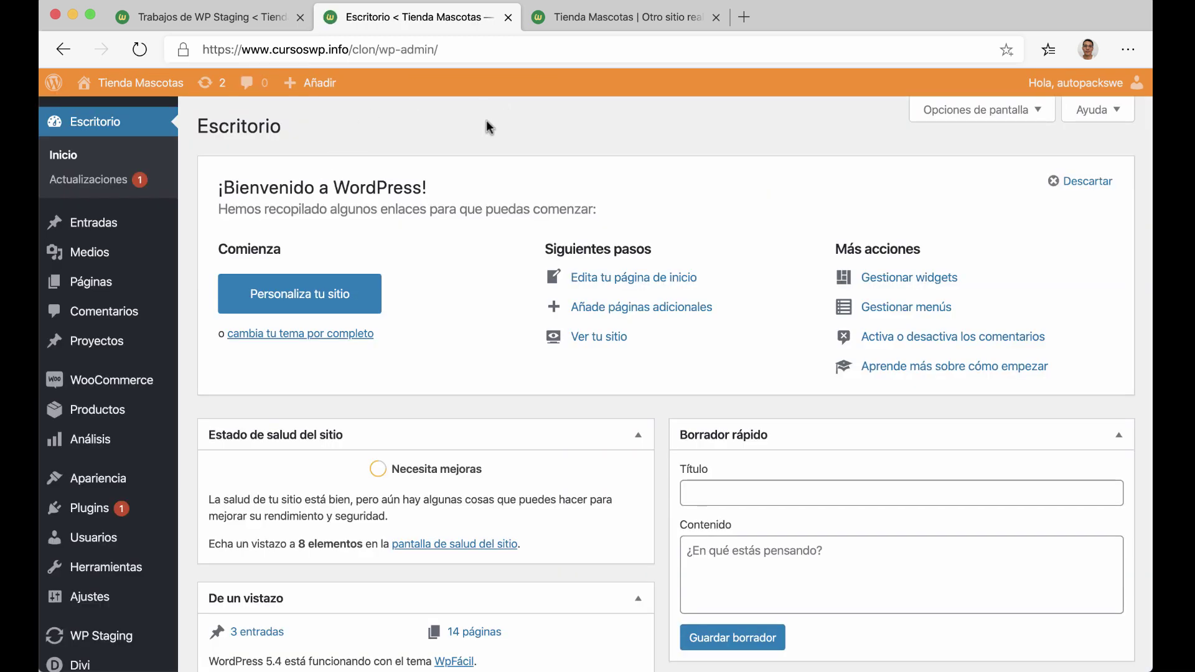
pyautogui.scroll(-2, 504, 125)
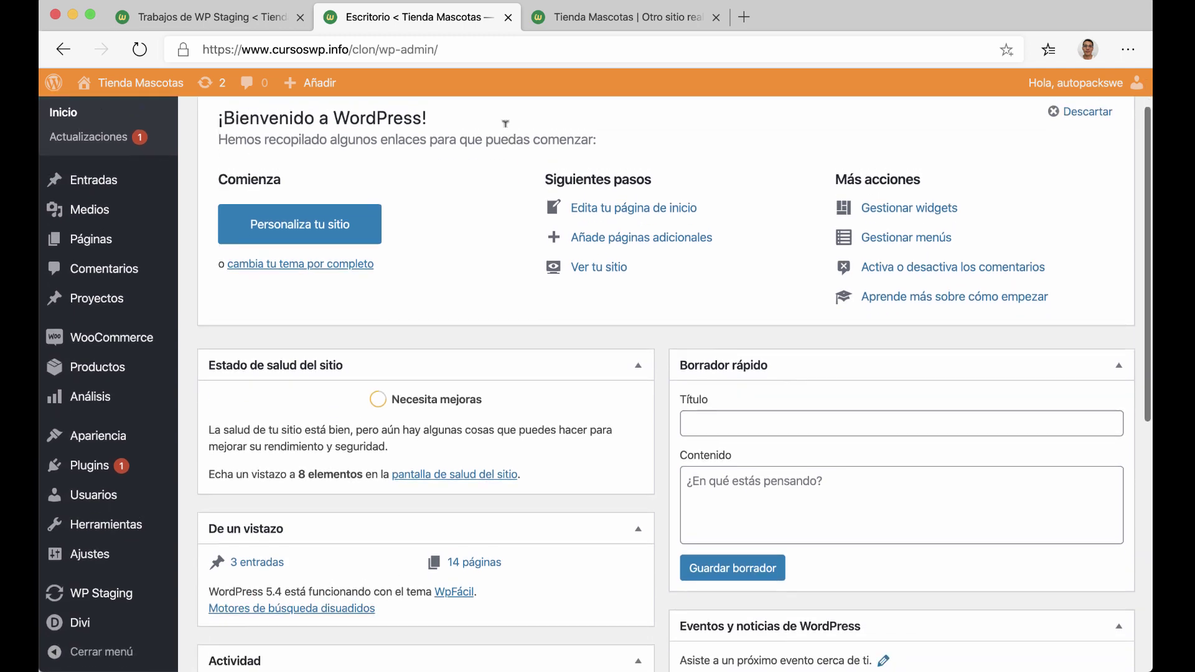
pyautogui.scroll(2, 505, 126)
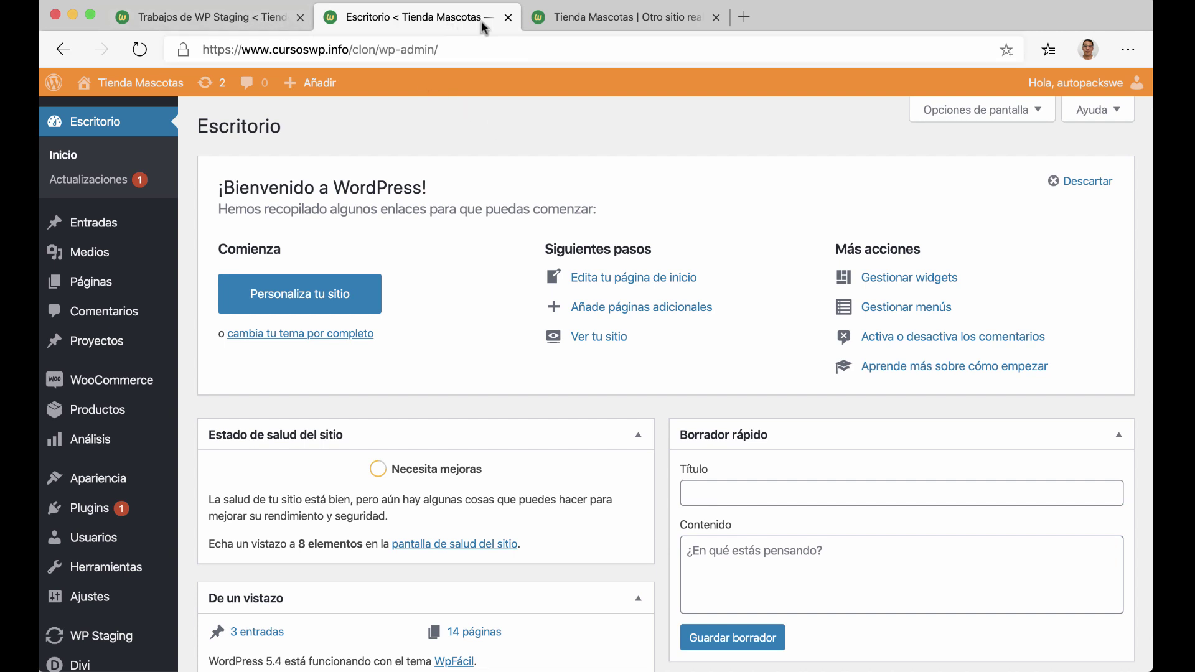
pyautogui.click(509, 18)
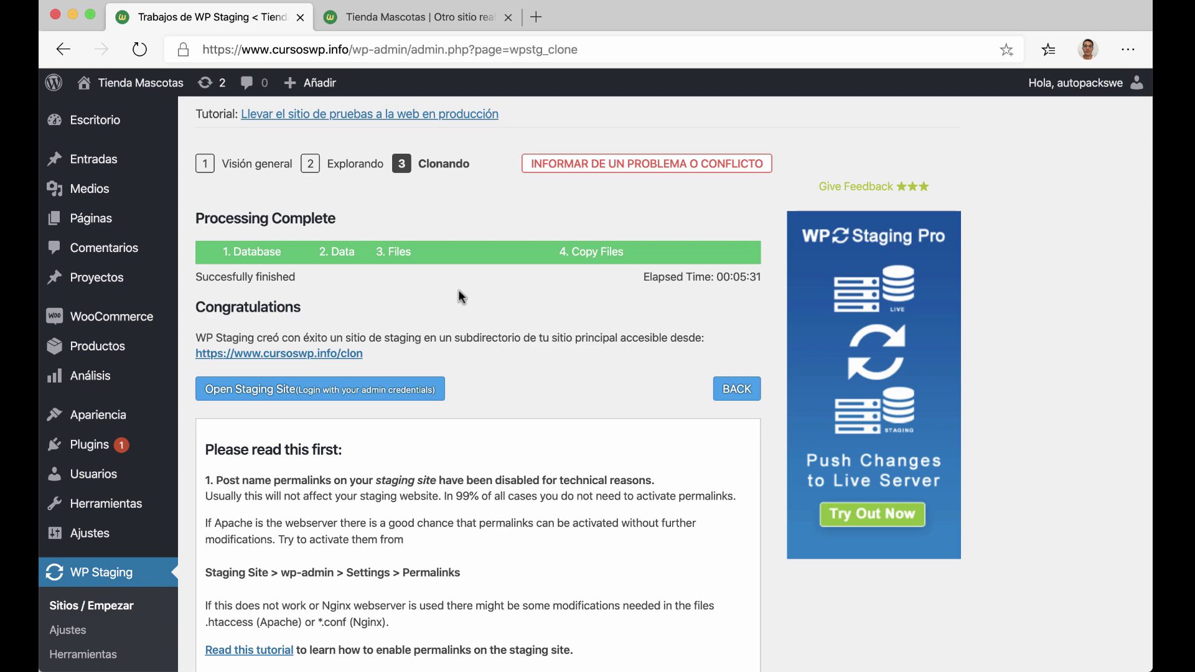
# Return to WP Staging's overview of the existing staging sites on the main Tienda Mascotas site
pyautogui.scroll(-3, 454, 283)
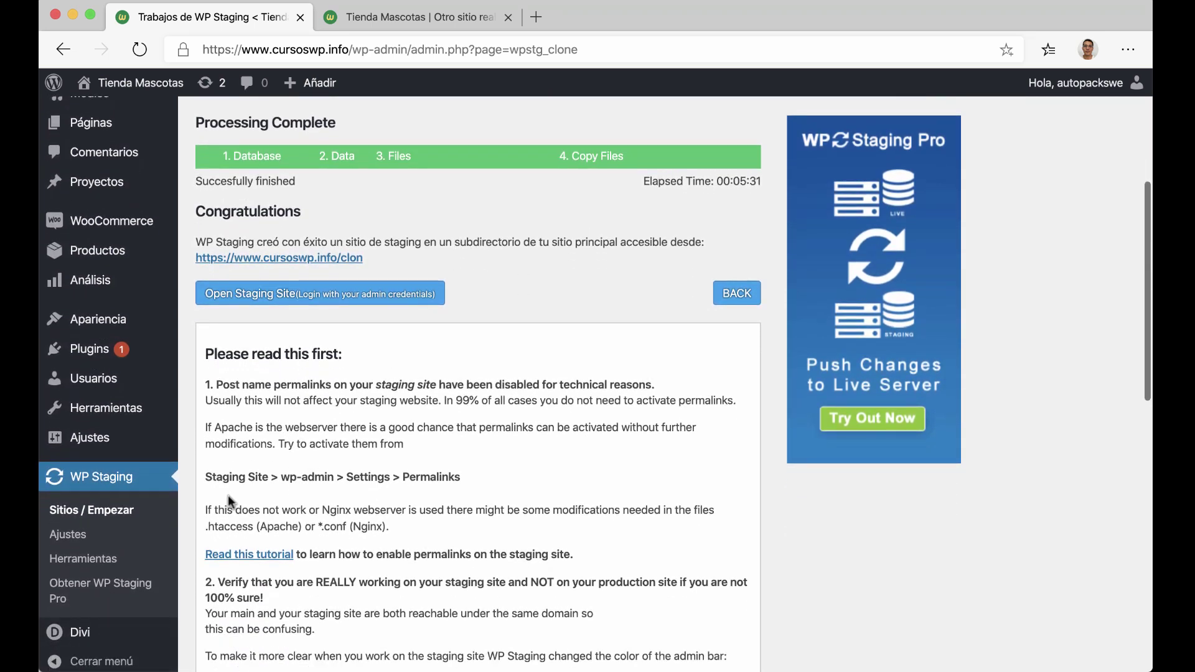
pyautogui.click(125, 511)
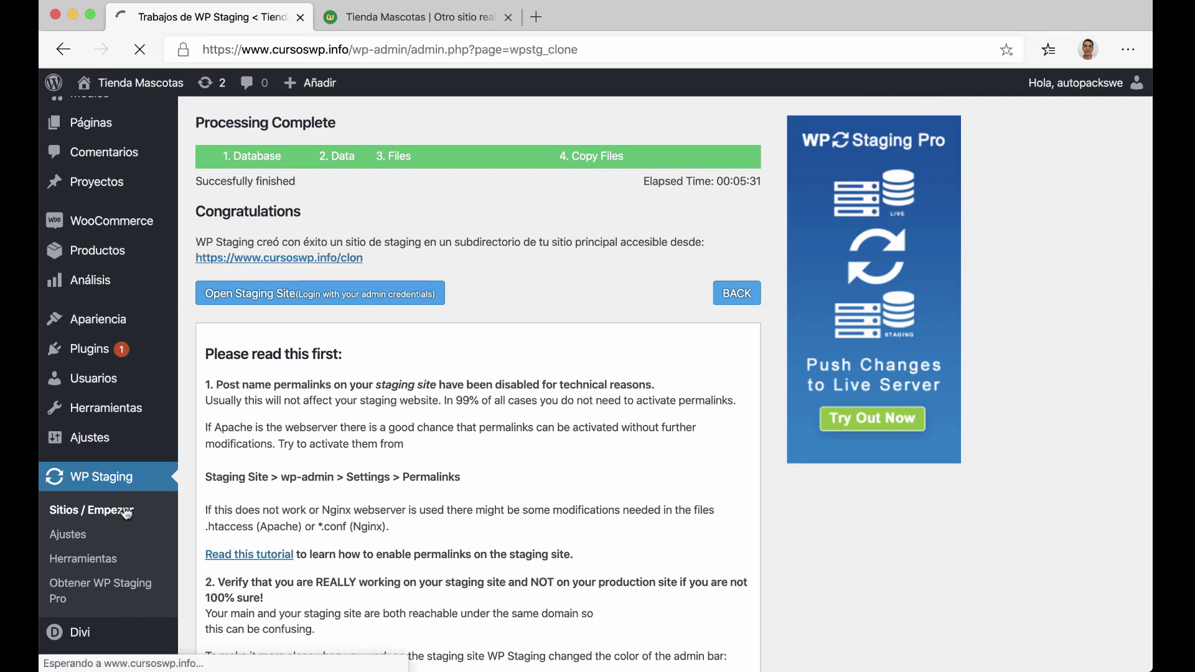
pyautogui.scroll(-3, 443, 424)
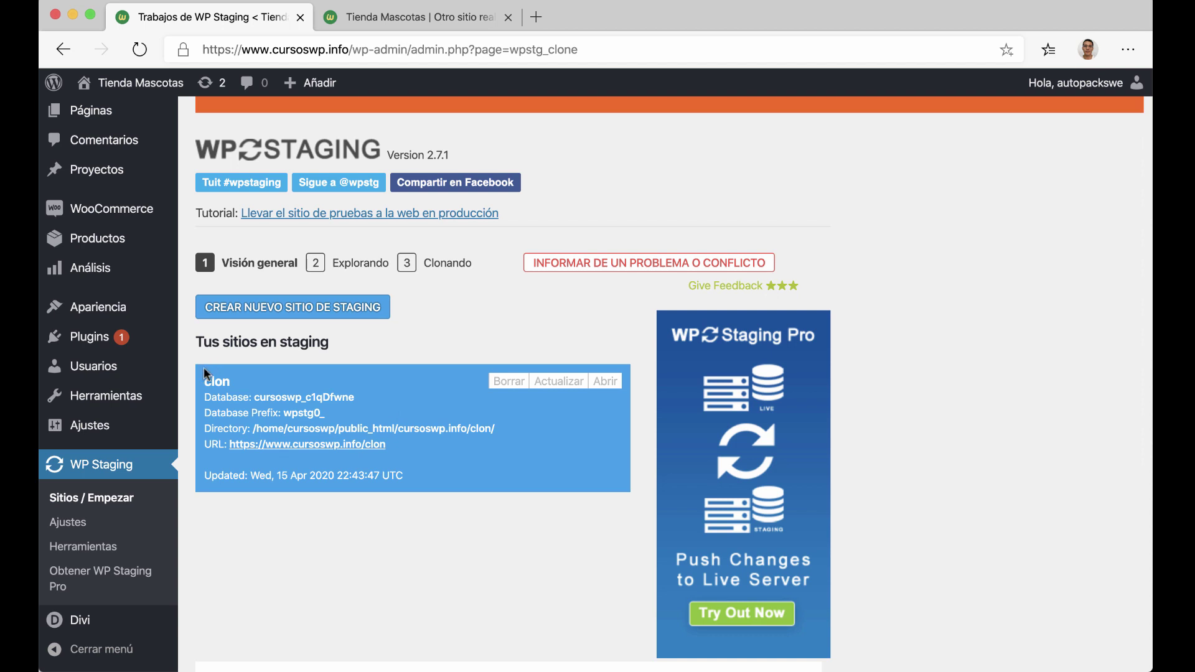
# Delete the staging site "clon" with all its preselected database tables and its /home/cursoswp/public_html/cursoswp.info/clon/ folder
pyautogui.click(508, 389)
pyautogui.scroll(-5, 505, 387)
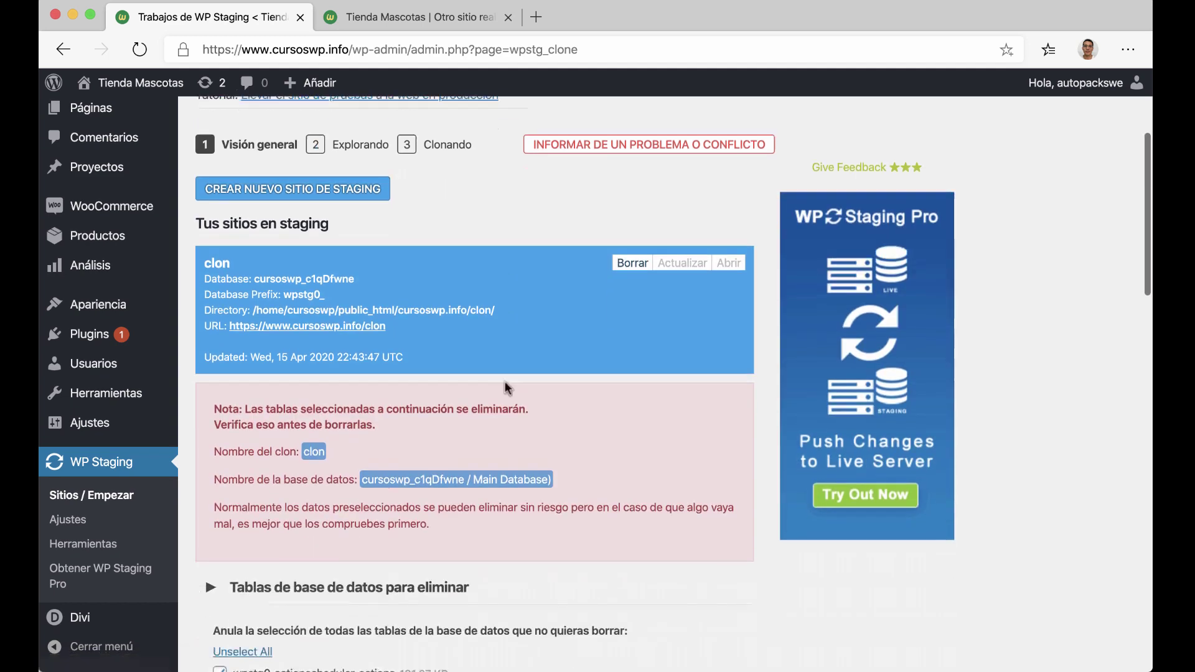
pyautogui.scroll(-15, 505, 386)
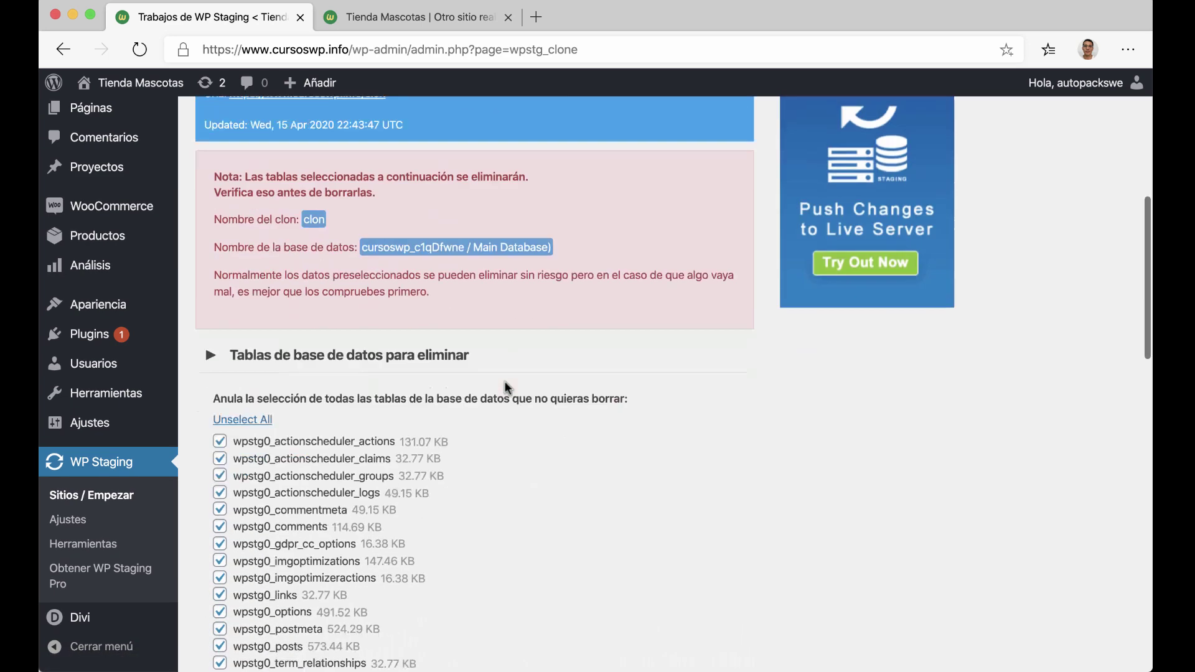
pyautogui.scroll(-7, 505, 387)
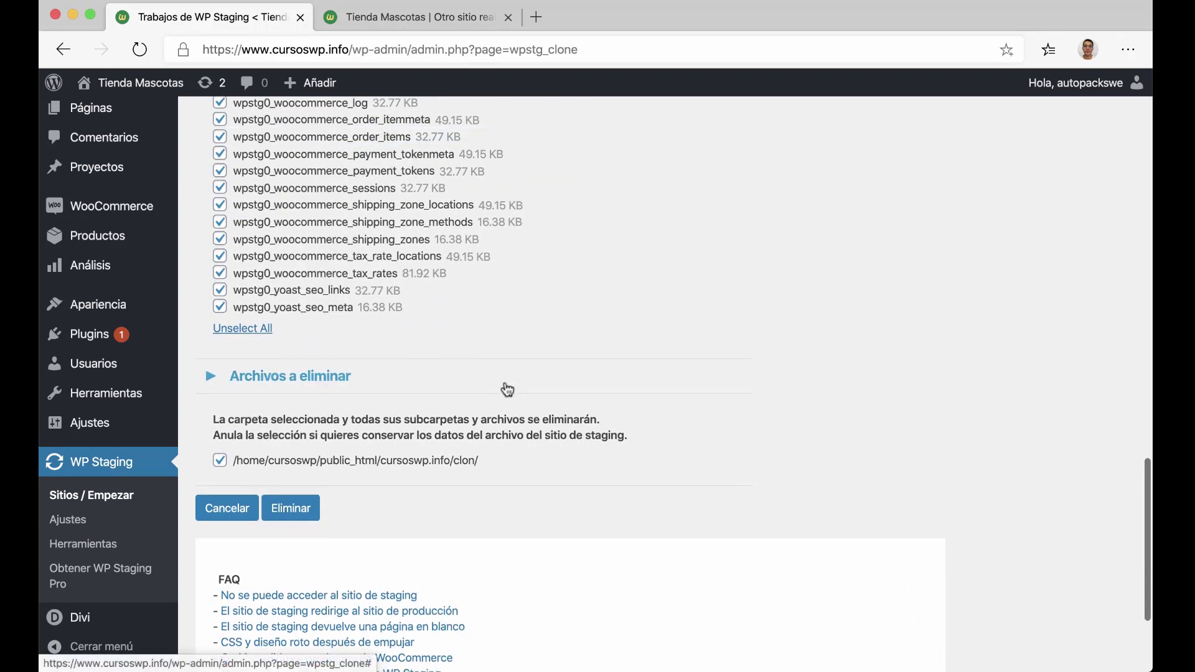
pyautogui.click(286, 509)
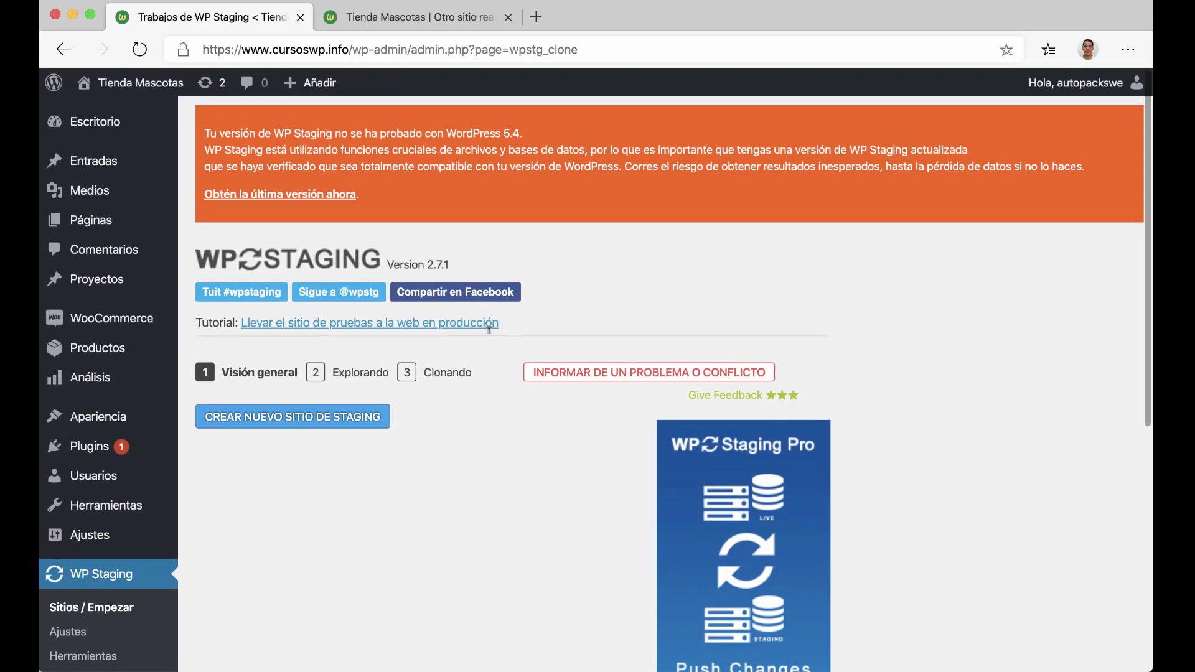
pyautogui.scroll(-1, 439, 439)
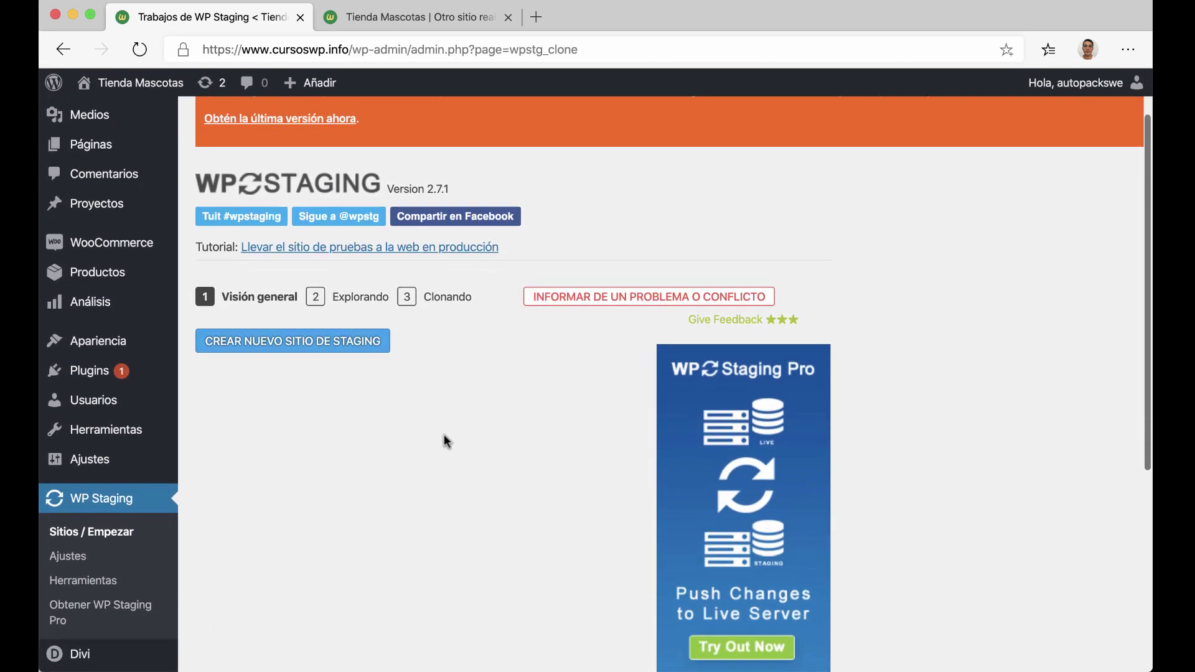
pyautogui.scroll(-3, 443, 435)
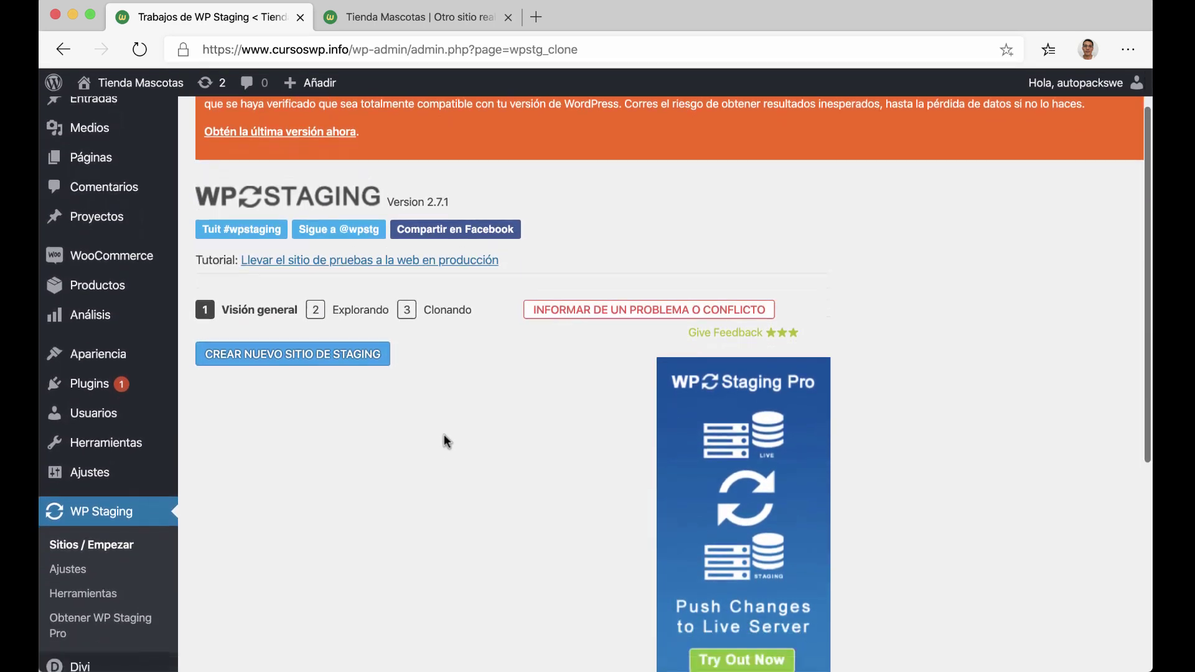